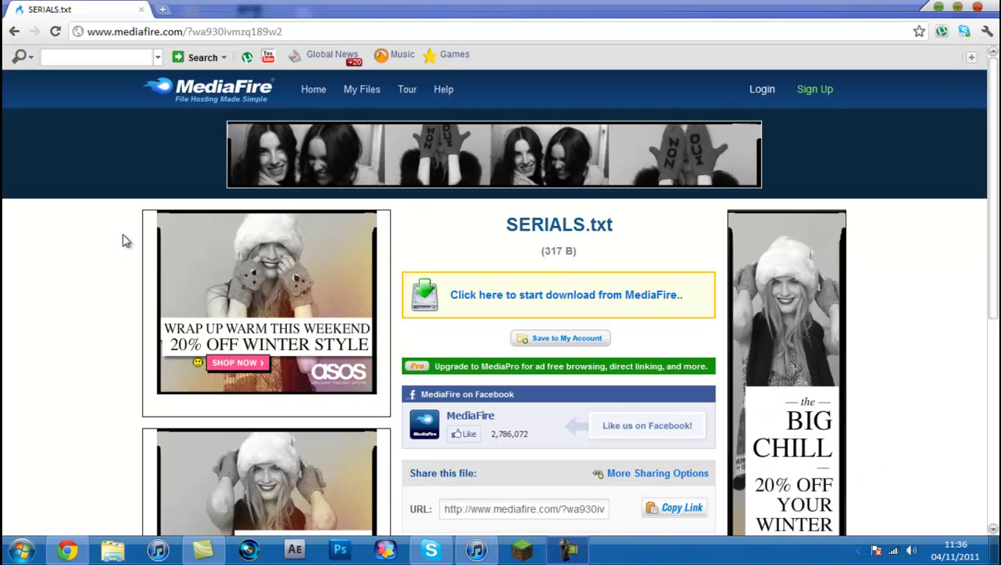
Download SERIALS.txt from MediaFire, dismiss the pop-up advert and close the MediaFire tab.
left_click(538, 303)
mouse_move(65, 551)
left_click(323, 428)
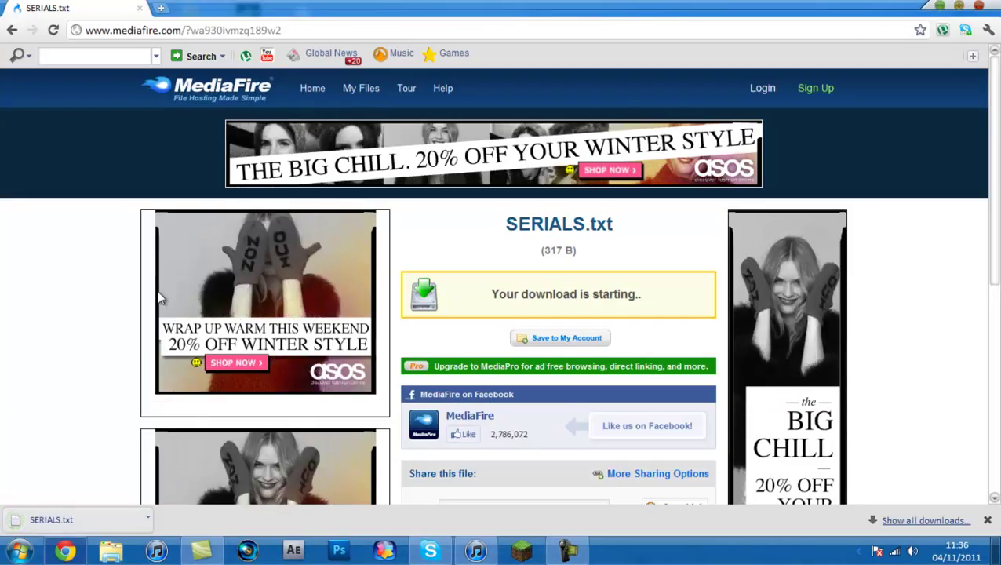
left_click(161, 8)
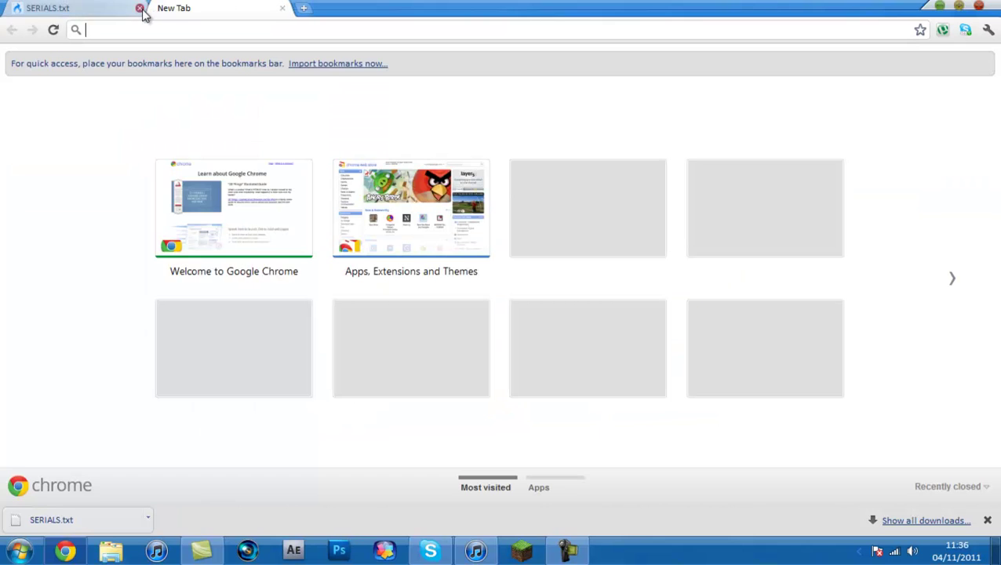
left_click(139, 8)
View the downloaded SERIALS.txt in Notepad, then close it.
left_click(47, 519)
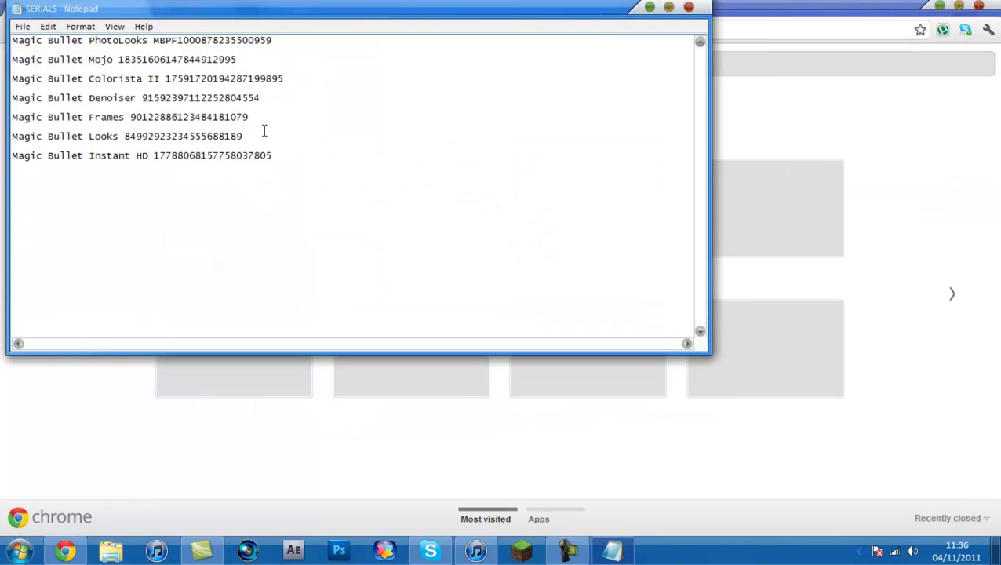
key("ctrl+a")
left_click(697, 9)
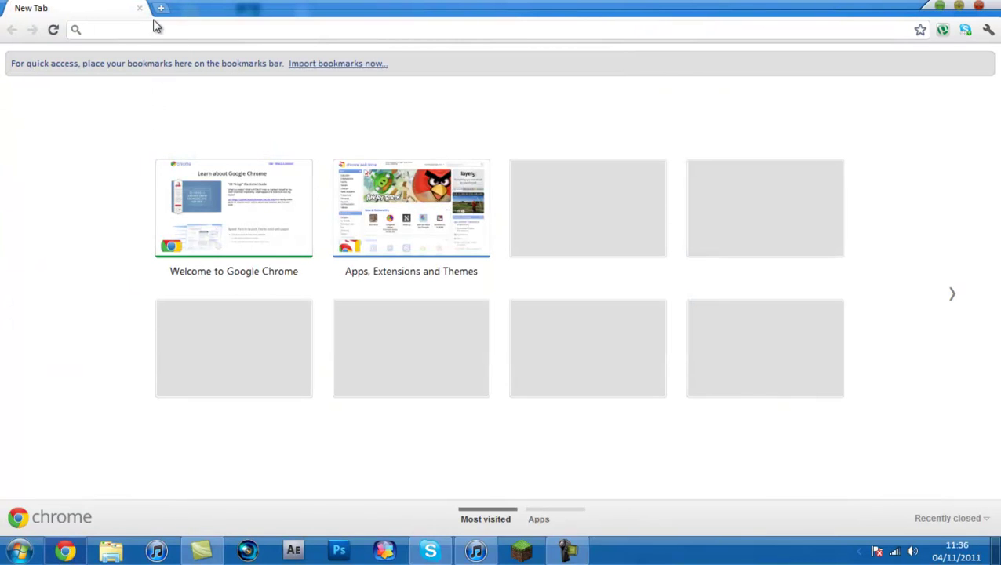
Enter redgiantsoftware.com in the address bar, correcting the typo, to load the Red Giant homepage.
type("red")
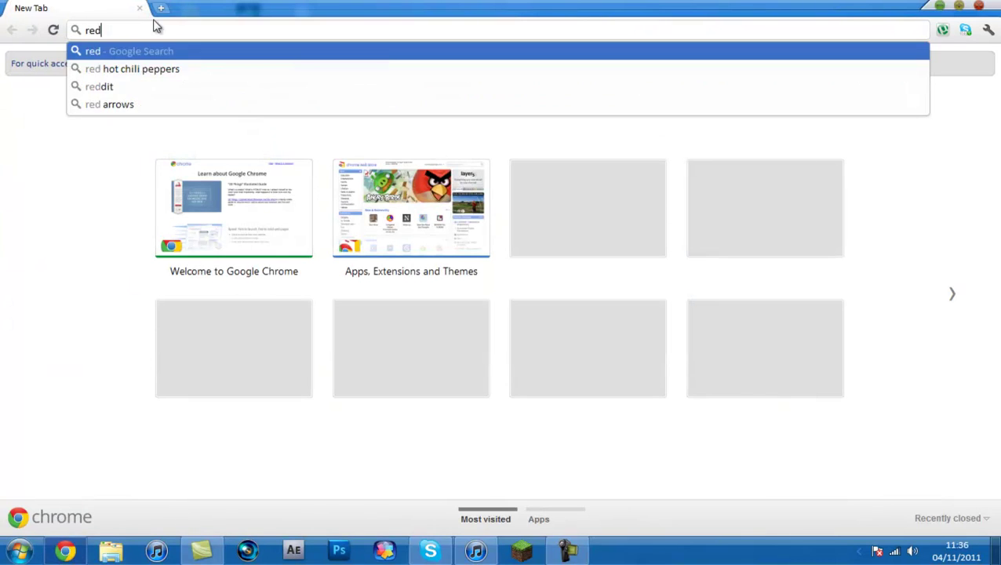
type("gian")
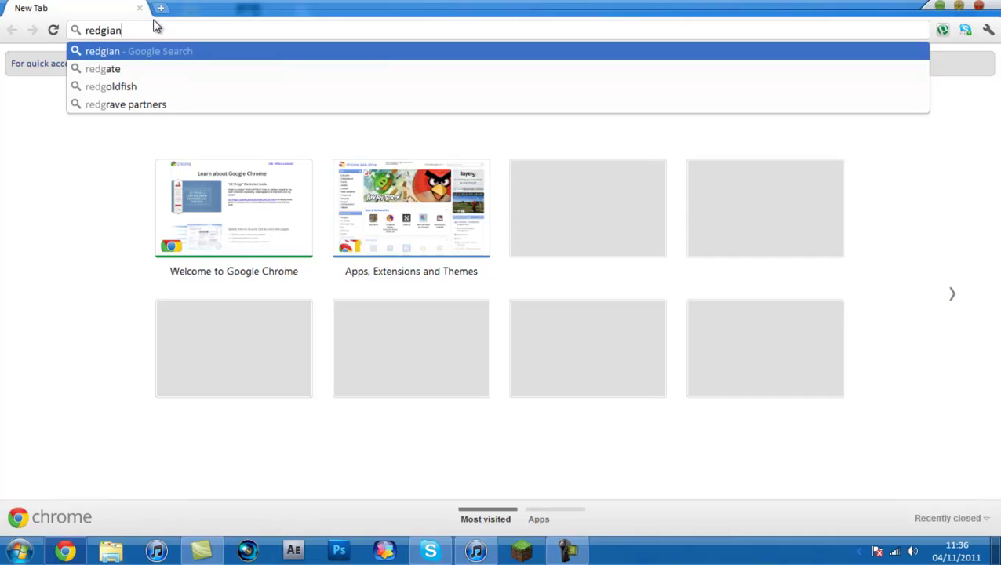
type("tspftwra")
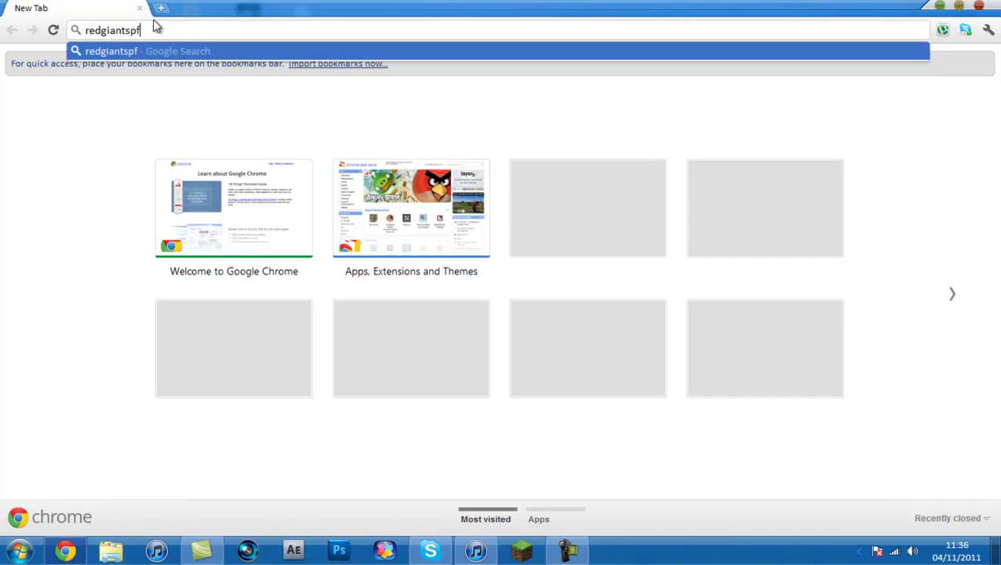
key("BackSpace")
key("BackSpace")
key("BackSpace")
key("BackSpace")
key("BackSpace")
key("BackSpace")
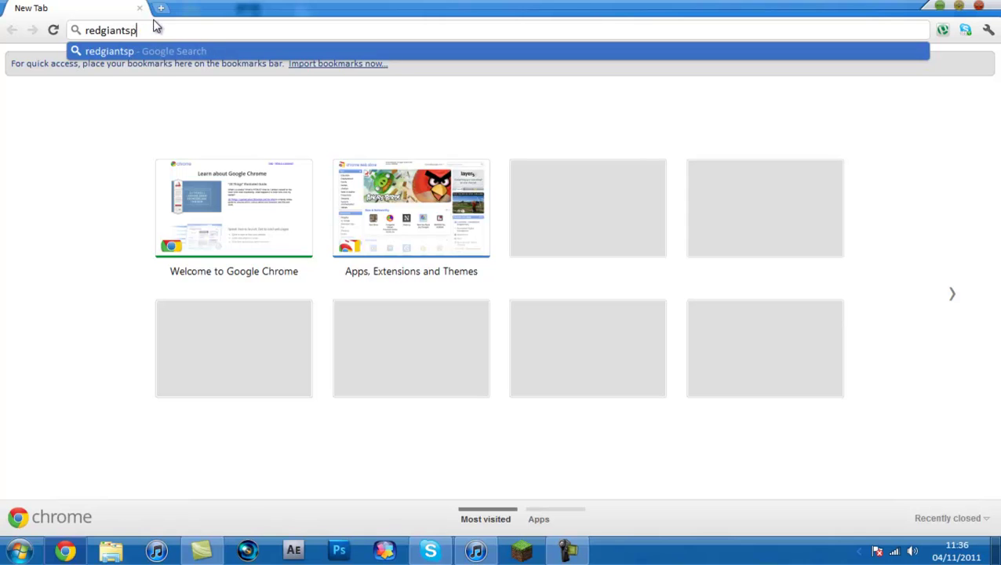
type("oftware.com")
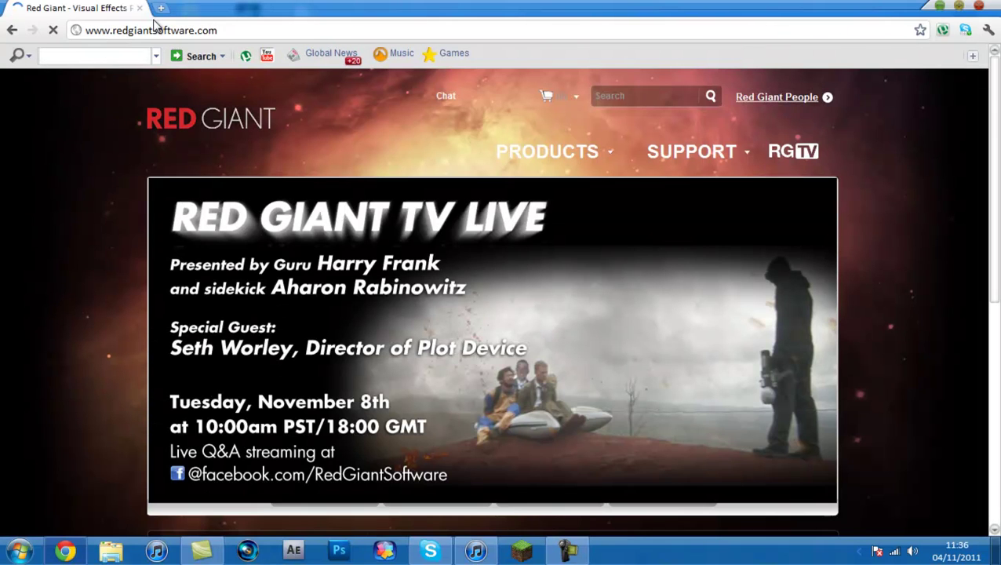
Go to the Magic Bullet Suite page and fill in first name, last name, e-mail and verification e-mail.
mouse_move(611, 160)
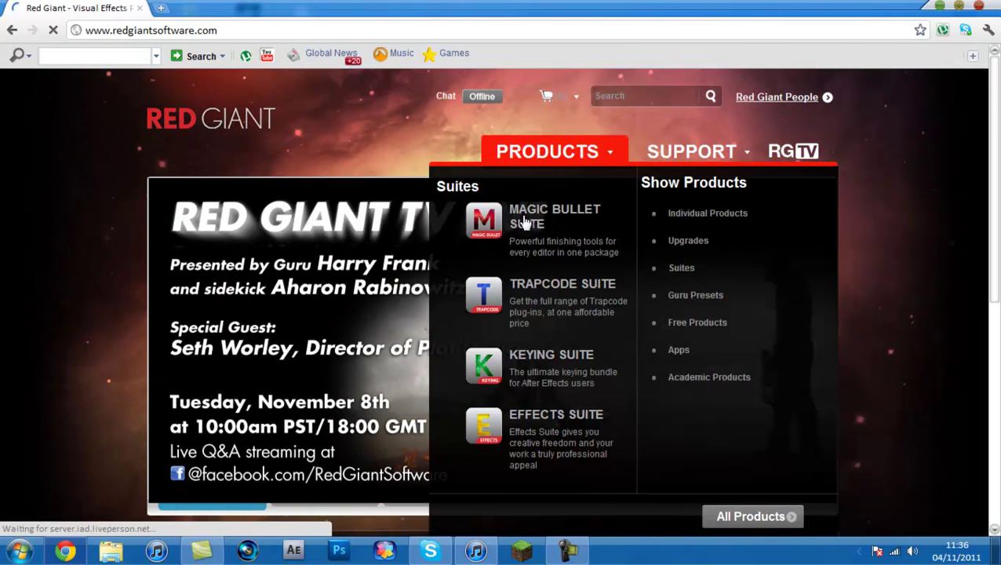
left_click(525, 221)
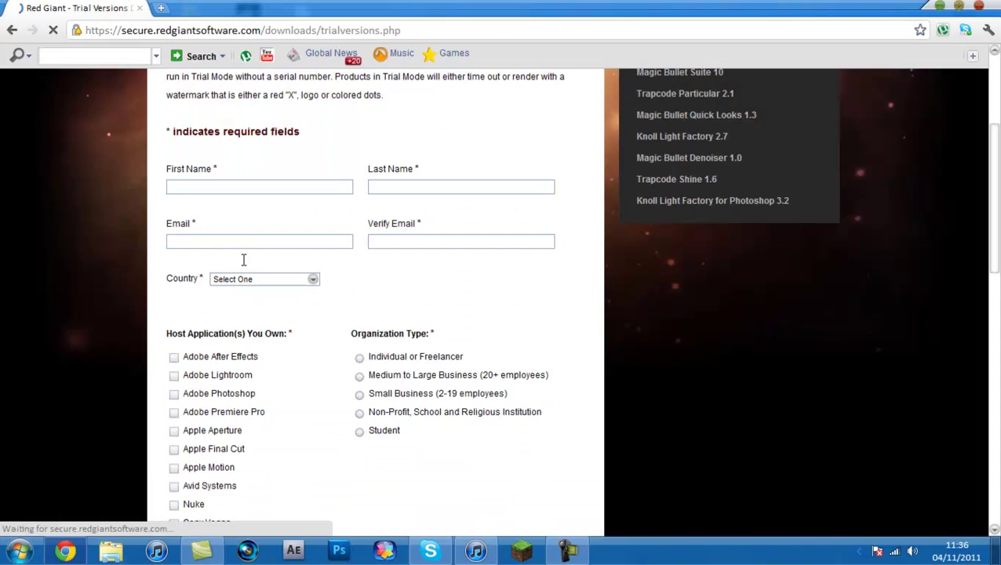
left_click(247, 191)
type("dan")
key("Tab")
type("G")
key("Down")
key("Tab")
type("d")
key("Down")
key("Return")
key("Tab")
type("d")
key("Down")
key("Return")
Tick Adobe After Effects and Adobe Photoshop as owned host applications.
scroll(247, 193, "down", 10)
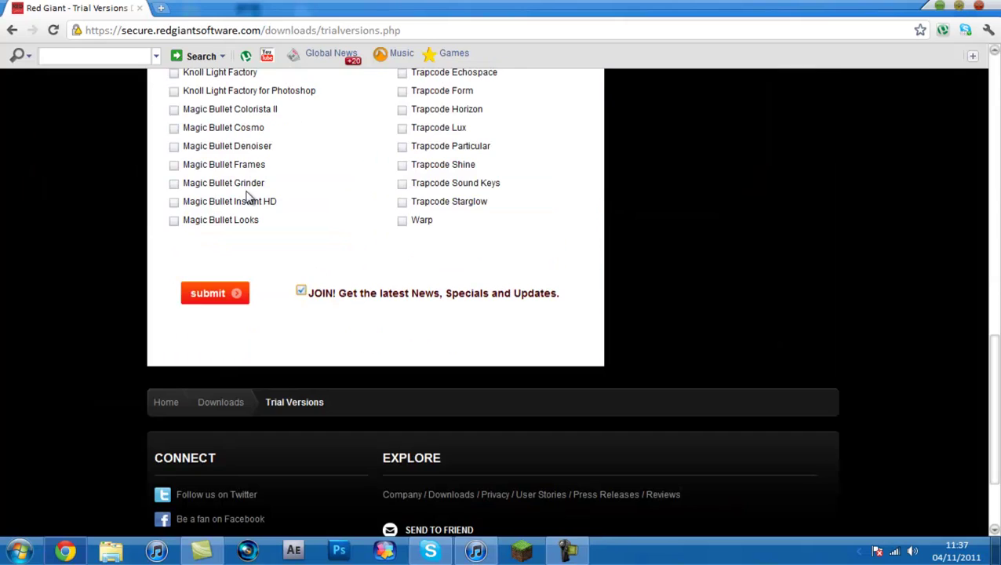
Choose United Kingdom as the country on the trial form.
scroll(251, 173, "up", 7)
scroll(259, 216, "up", 3)
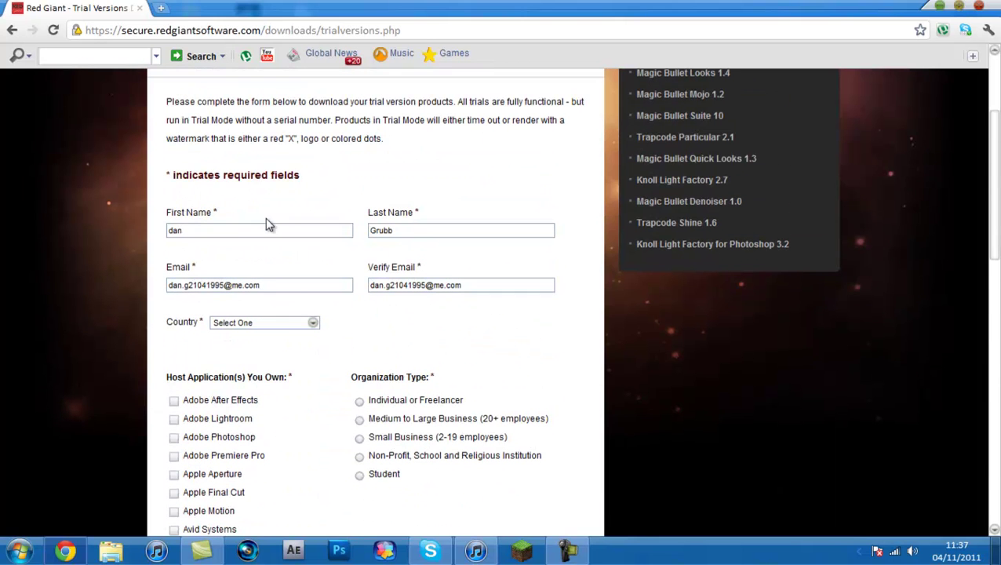
left_click(282, 324)
left_click_drag(349, 130, 349, 297)
left_click(276, 146)
scroll(185, 270, "down", 4)
scroll(182, 206, "up", 2)
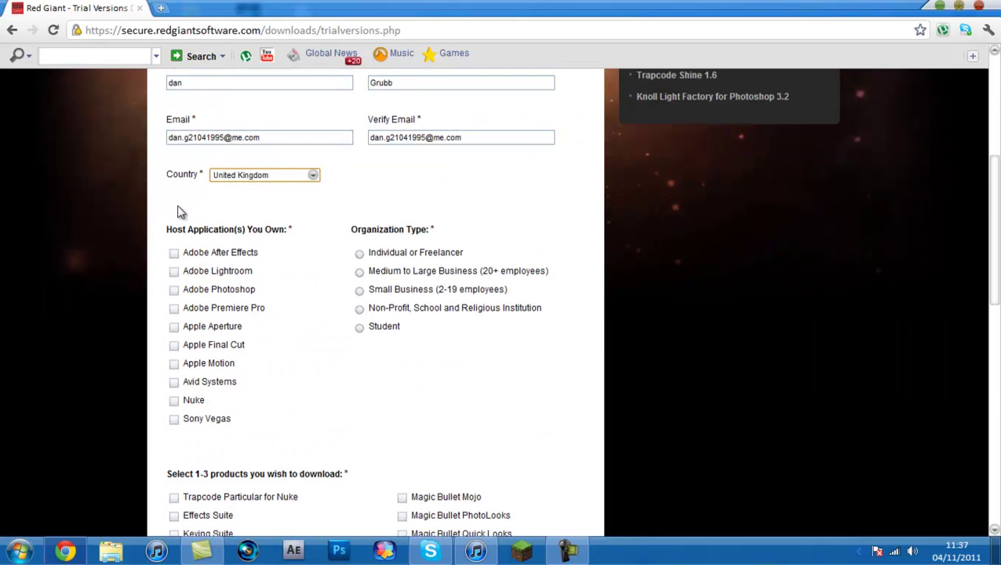
left_click(174, 254)
left_click(174, 290)
Select Magic Bullet Looks, version 2.0.2 for Windows, as the trial download.
scroll(382, 356, "down", 5)
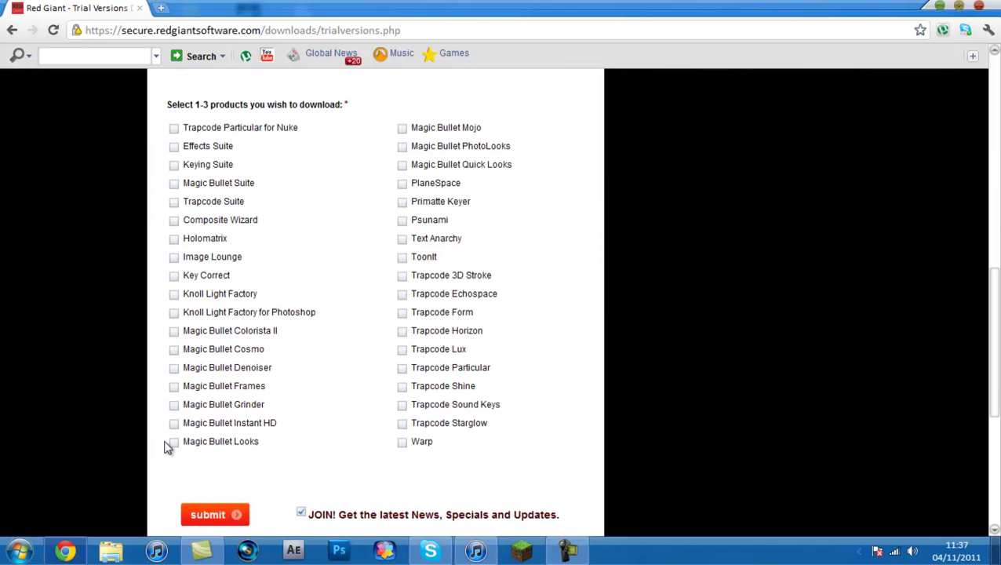
left_click(174, 442)
scroll(180, 447, "down", 1)
left_click(245, 384)
left_click(240, 409)
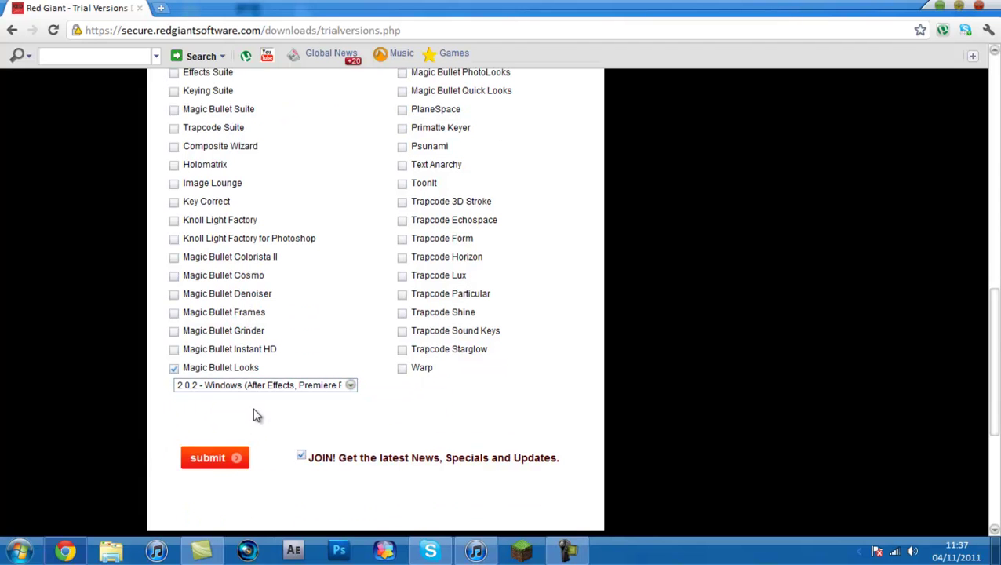
Submit the trial registration and cancel the MBSuite_Win_Full (1).zip download.
left_click(218, 460)
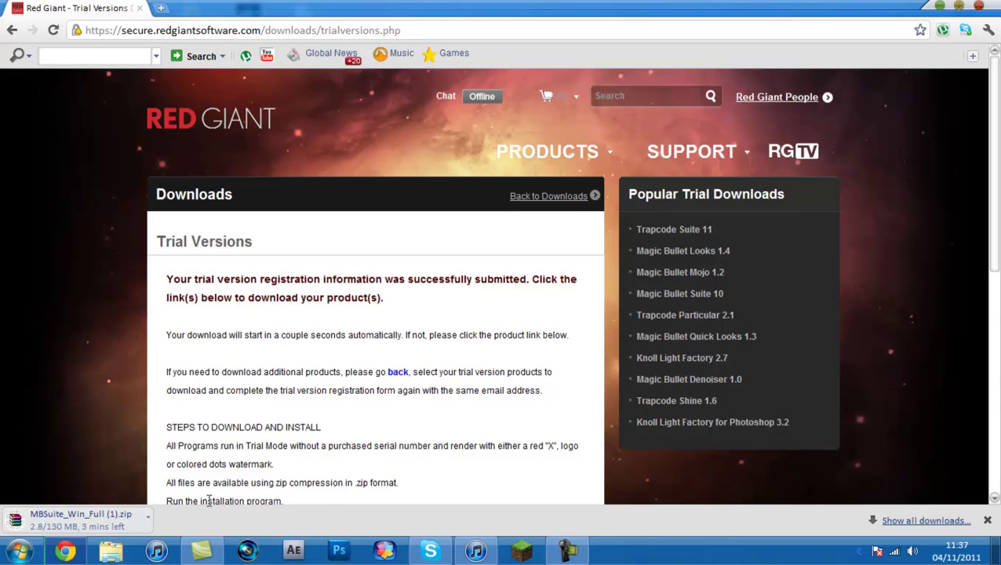
left_click(148, 516)
left_click(173, 524)
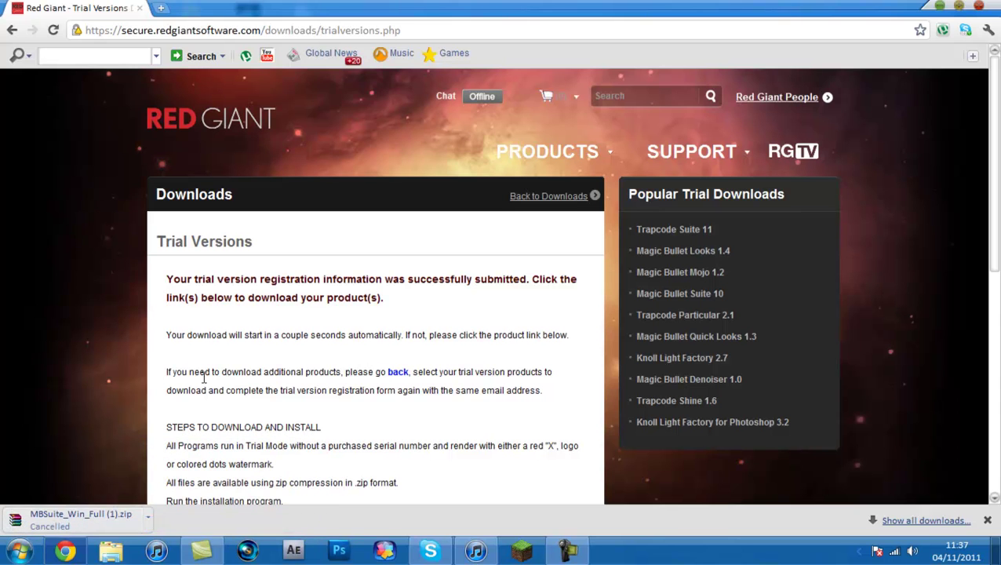
Check the Chrome downloads list, close it, and bring up the Windows Start menu.
scroll(202, 375, "down", 3)
scroll(202, 375, "up", 1)
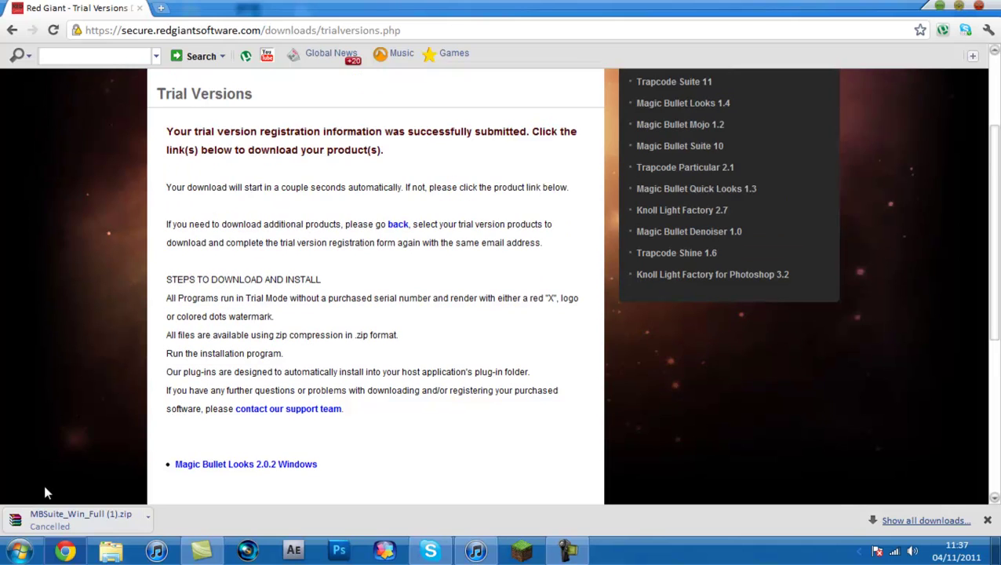
scroll(171, 463, "up", 2)
key("ctrl+j")
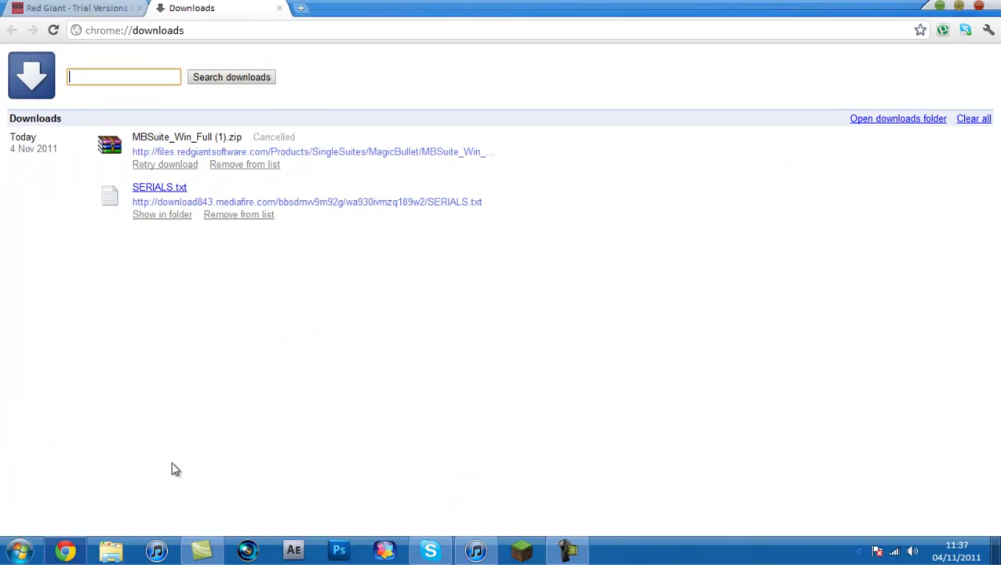
left_click(284, 9)
key("super")
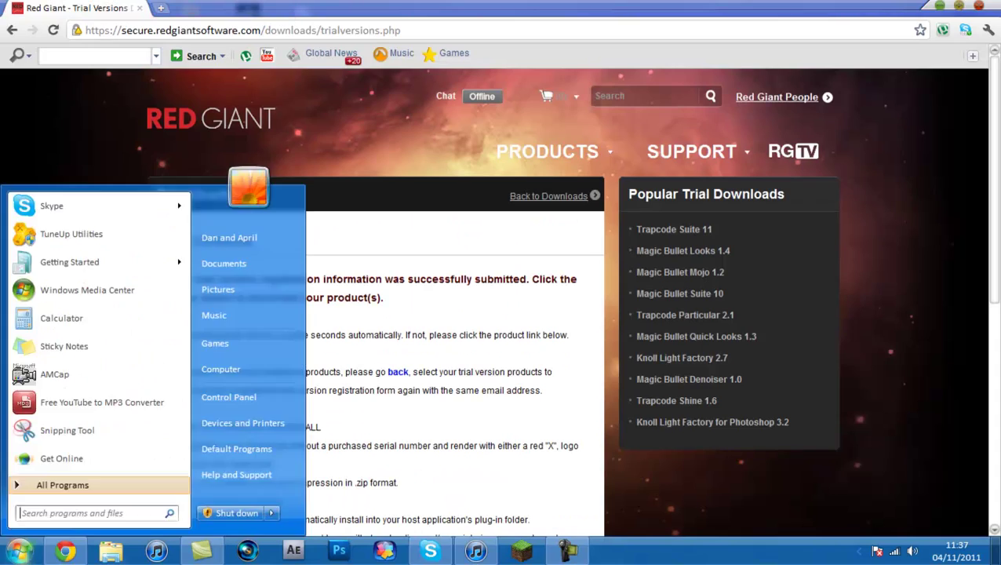
Open the MBSuite_Win_Full archive from the Downloads folder in WinRAR.
left_click(238, 267)
left_click(236, 199)
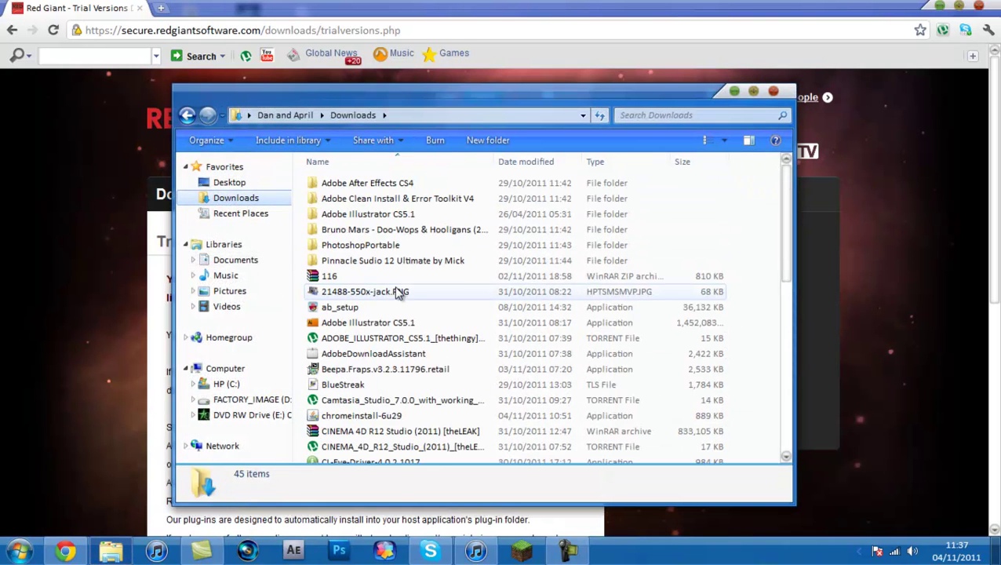
left_click(398, 291)
scroll(398, 291, "down", 7)
left_click(379, 224)
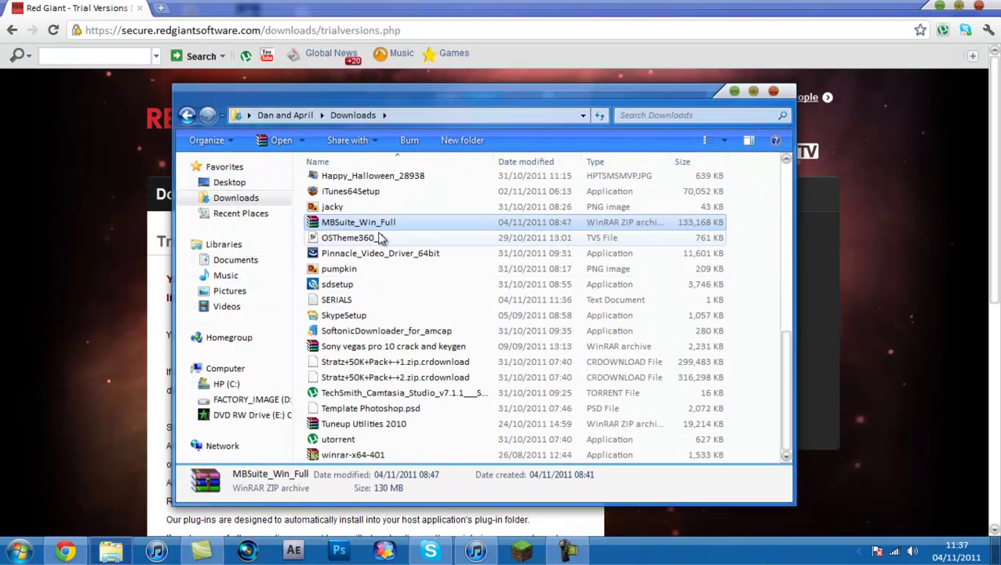
double_click(381, 223)
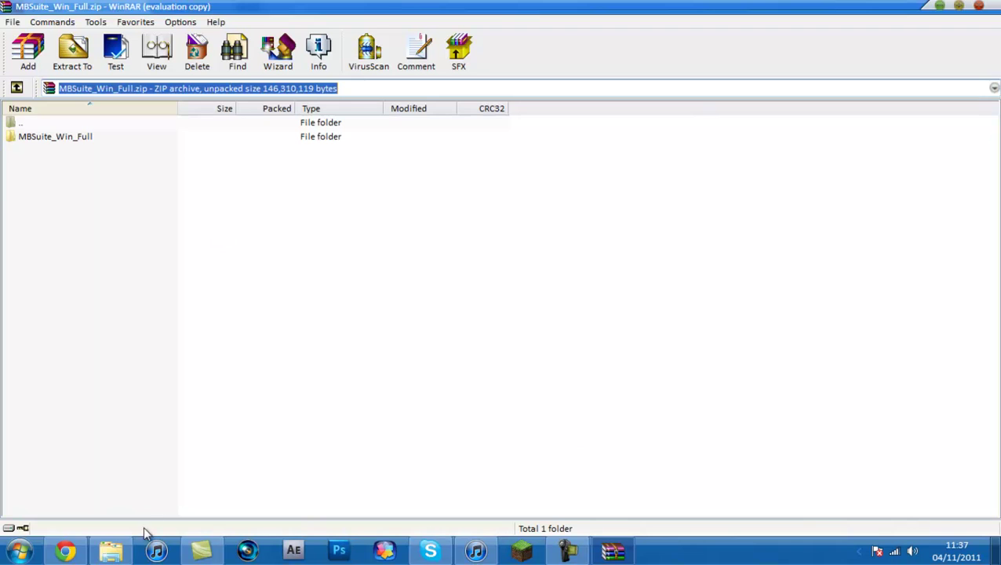
Enter the MBSuite_Win_Full folder inside the archive.
right_click(110, 552)
left_click(122, 516)
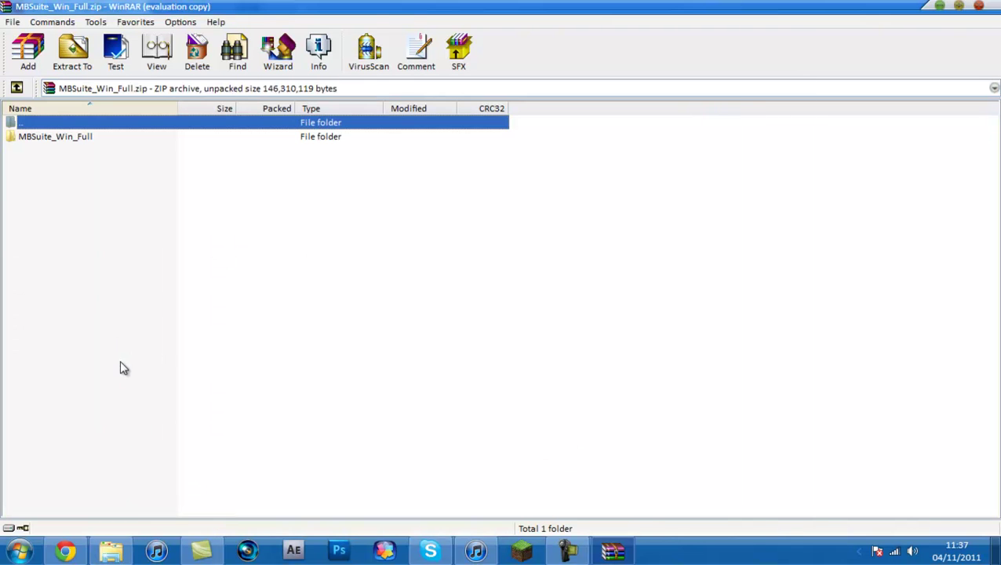
double_click(79, 138)
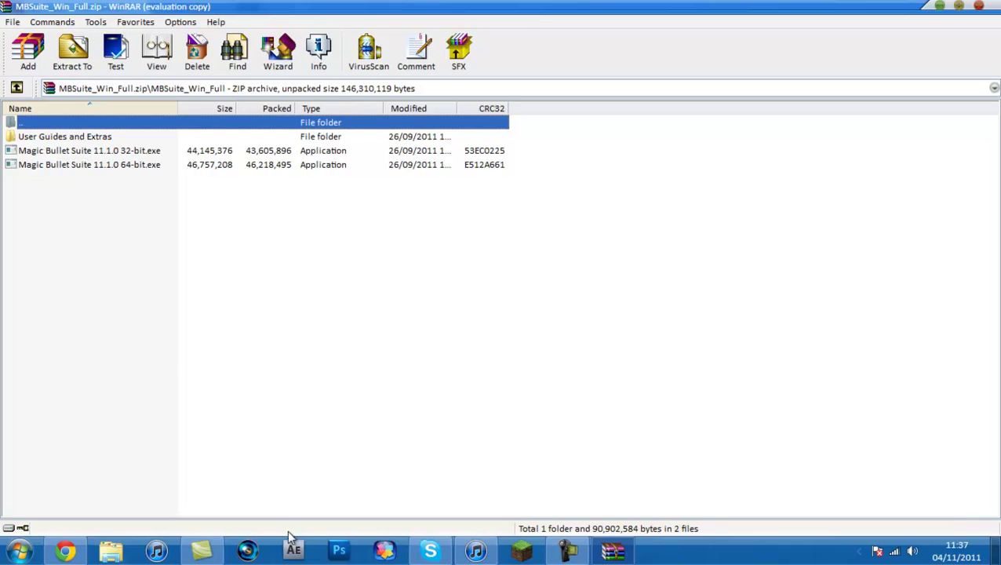
Launch the Magic Bullet Suite 11.1.0 32-bit installer, close WinRAR and clear Chrome from the desktop.
left_click(110, 152)
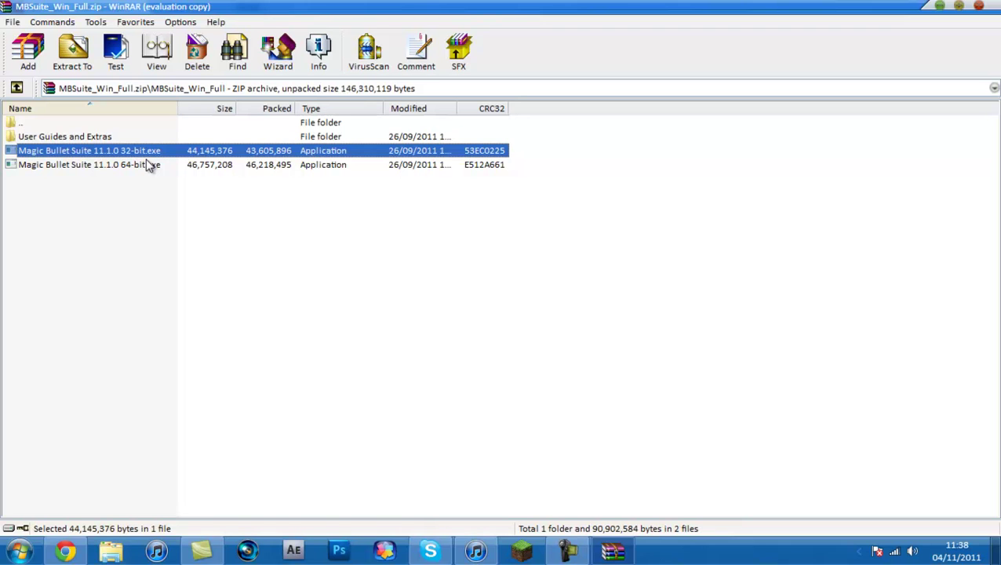
key("Return")
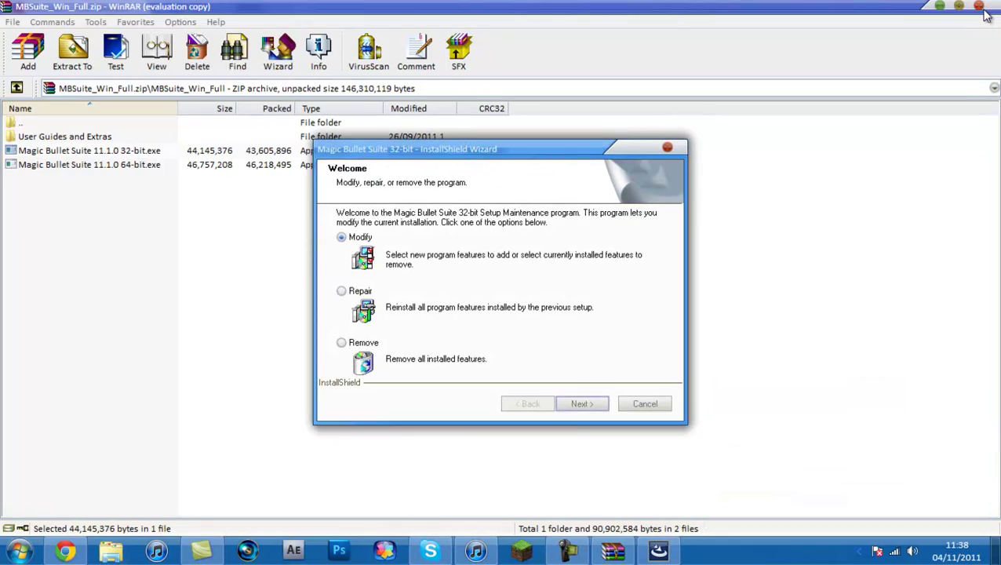
left_click(937, 8)
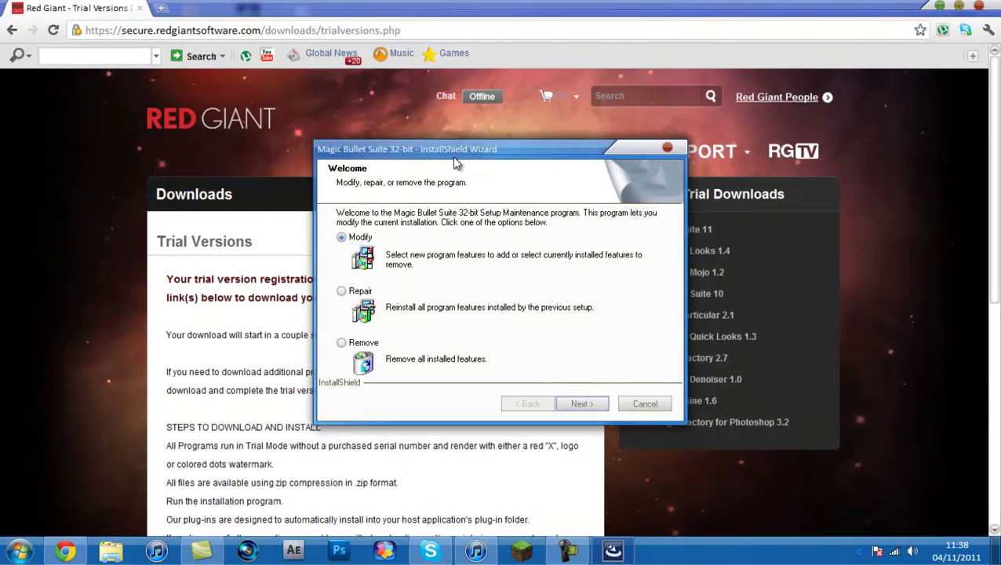
mouse_move(466, 154)
left_mouse_down()
mouse_move(487, 143)
mouse_move(447, 150)
mouse_move(490, 152)
mouse_move(478, 153)
left_mouse_up()
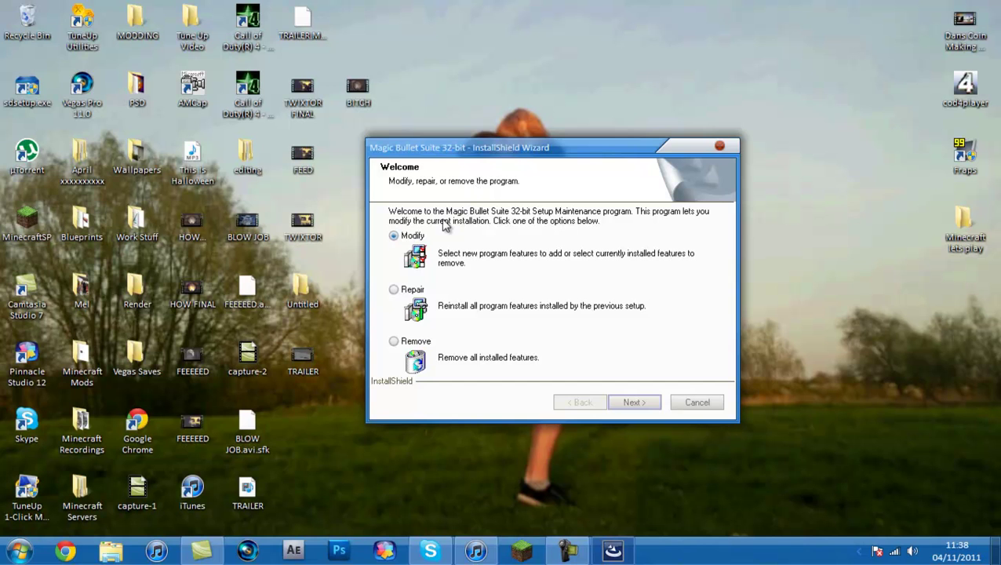
Advance to registration and open SERIALS.txt from Downloads beside the registration window.
left_click(634, 402)
left_click_drag(483, 88, 533, 81)
left_click(497, 288)
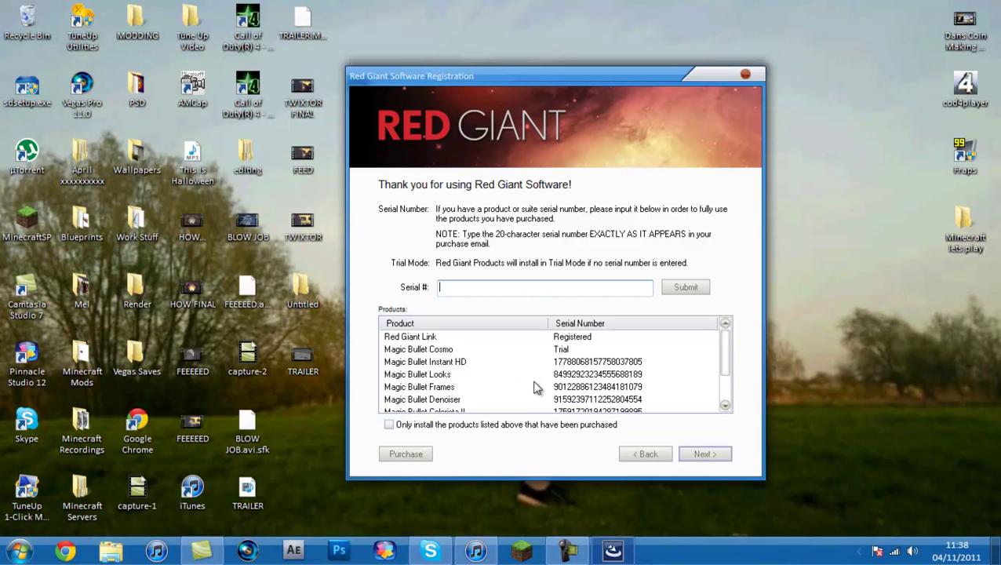
left_click(19, 550)
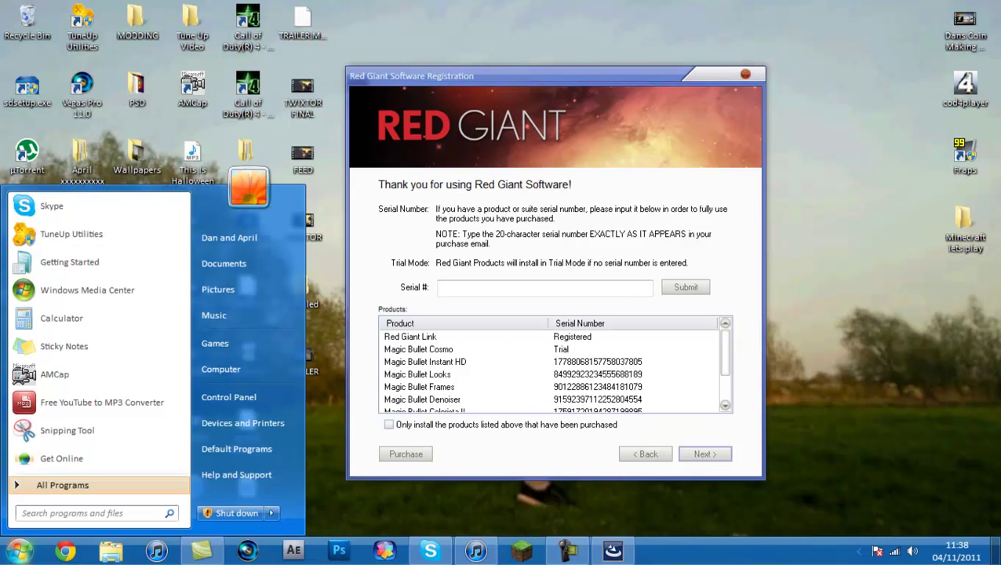
left_click(244, 262)
left_click(232, 198)
left_click(368, 302)
key("t")
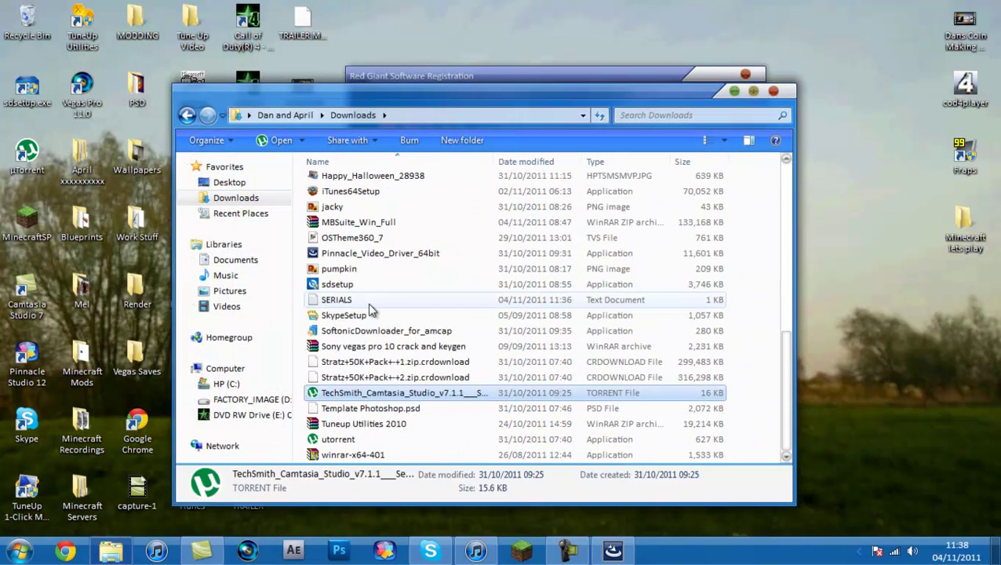
double_click(369, 305)
left_click(772, 91)
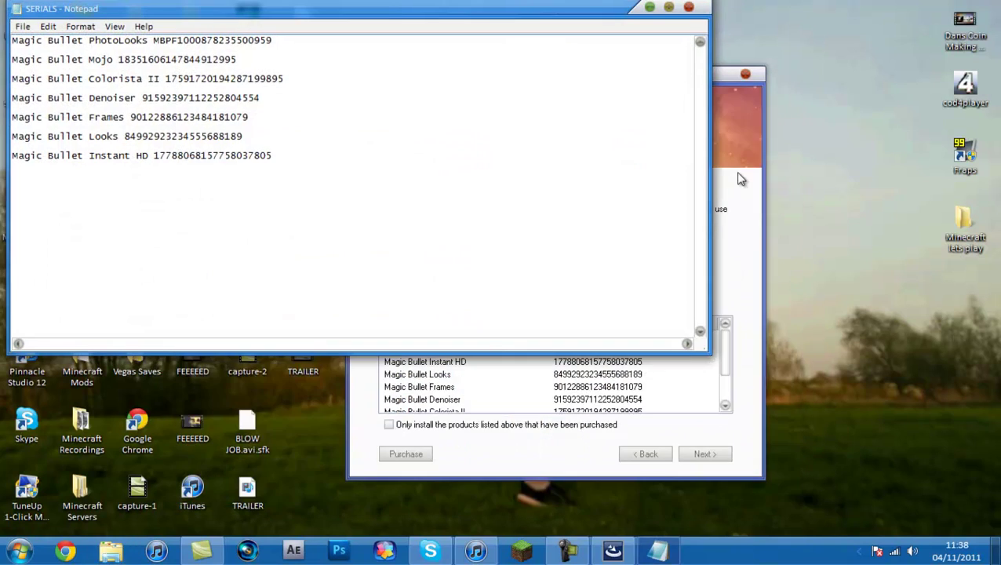
left_click(741, 179)
left_click_drag(681, 83, 869, 56)
left_click_drag(479, 11, 399, 72)
left_click(706, 145)
left_click_drag(147, 62, 240, 56)
Register the PhotoLooks and Mojo serial numbers from SERIALS.txt.
left_click_drag(274, 88, 164, 88)
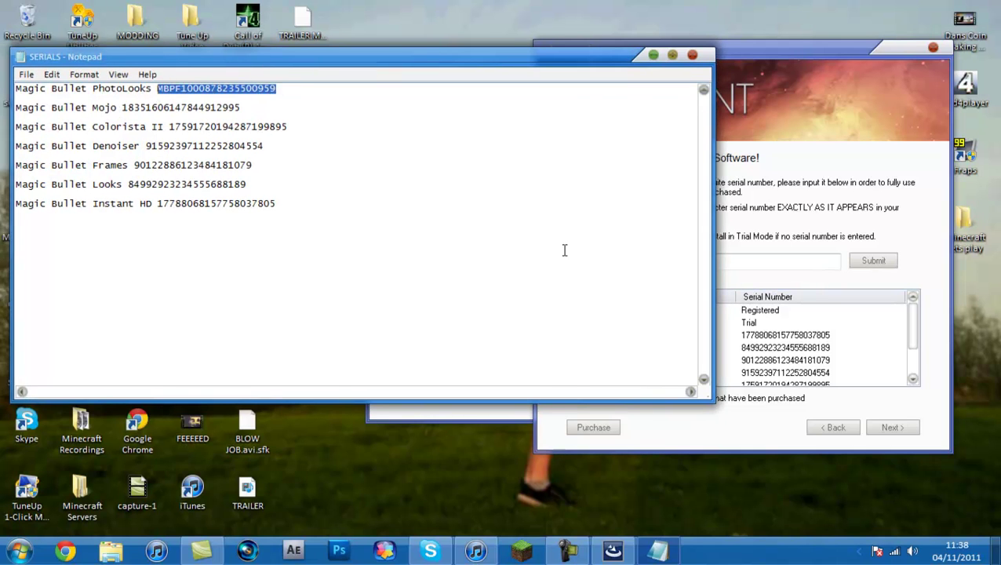
left_click(799, 263)
key("ctrl+v")
left_click(878, 263)
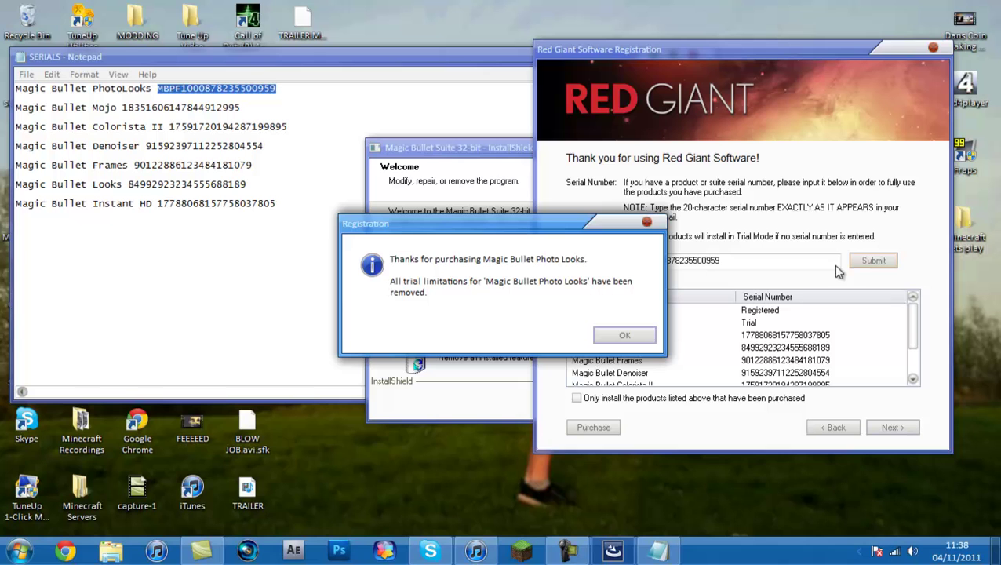
left_click(607, 331)
left_click(306, 116)
left_click_drag(265, 108, 130, 113)
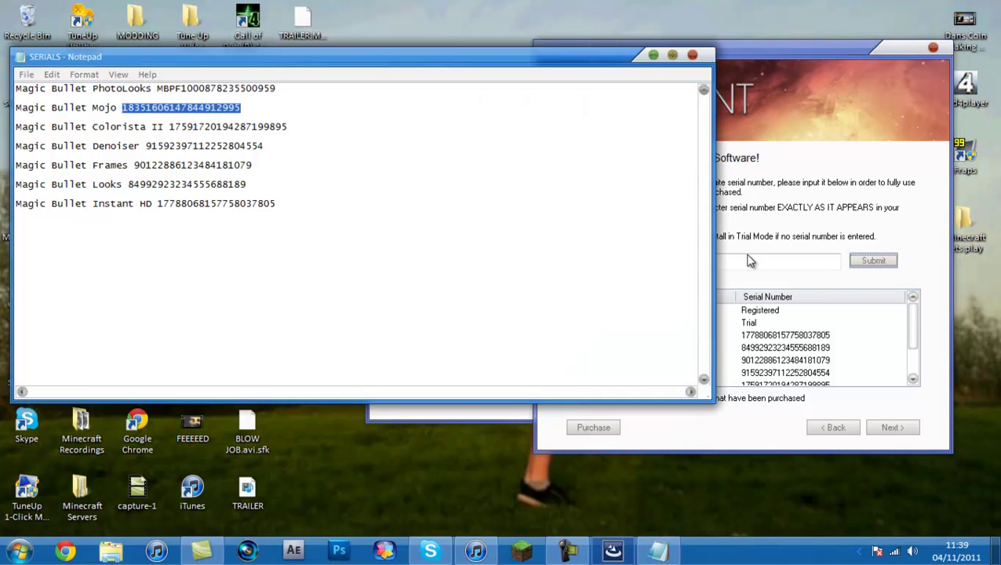
left_click(749, 260)
key("ctrl+v")
left_click(871, 261)
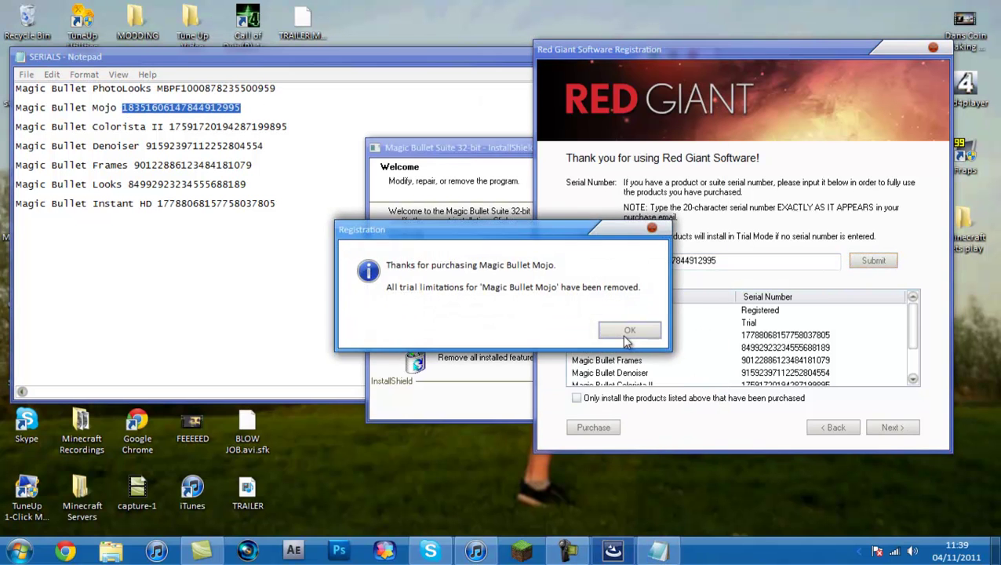
left_click(631, 327)
Register the Colorista II and Denoiser serial numbers.
left_click(307, 128)
left_click_drag(291, 127, 230, 126)
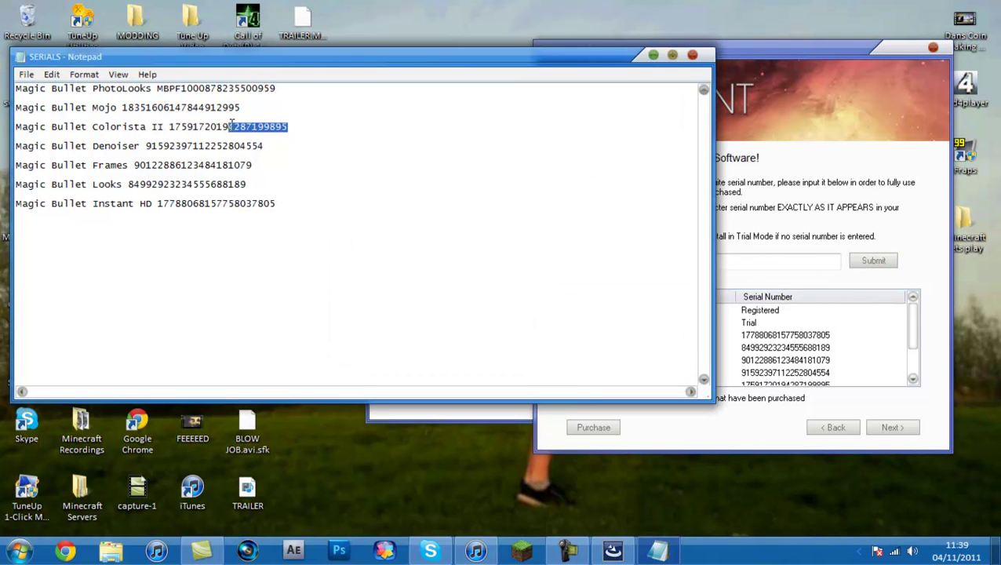
left_click(785, 261)
key("ctrl+v")
left_click(872, 260)
left_click(632, 331)
left_click(266, 145)
left_click_drag(267, 145, 155, 144)
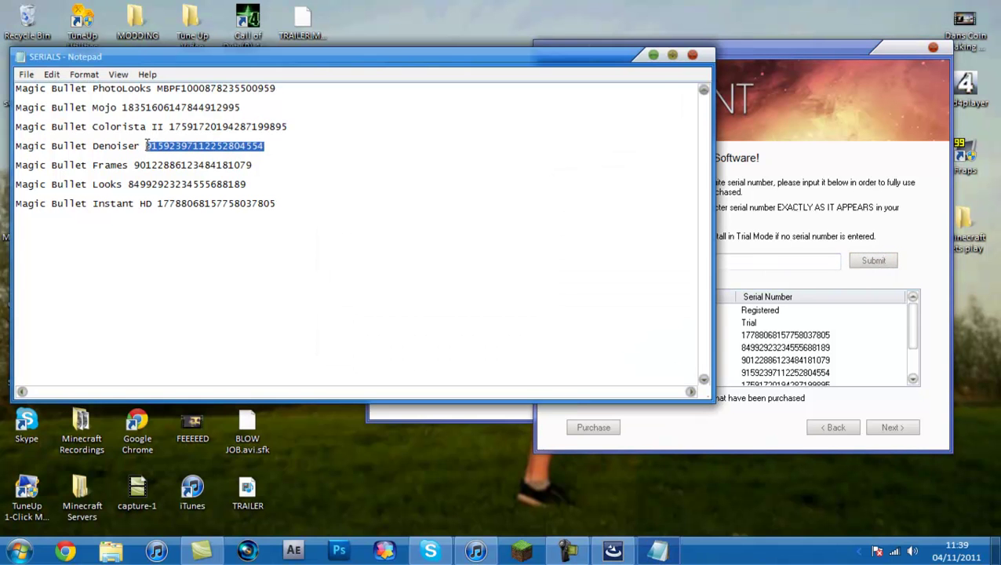
left_click(786, 263)
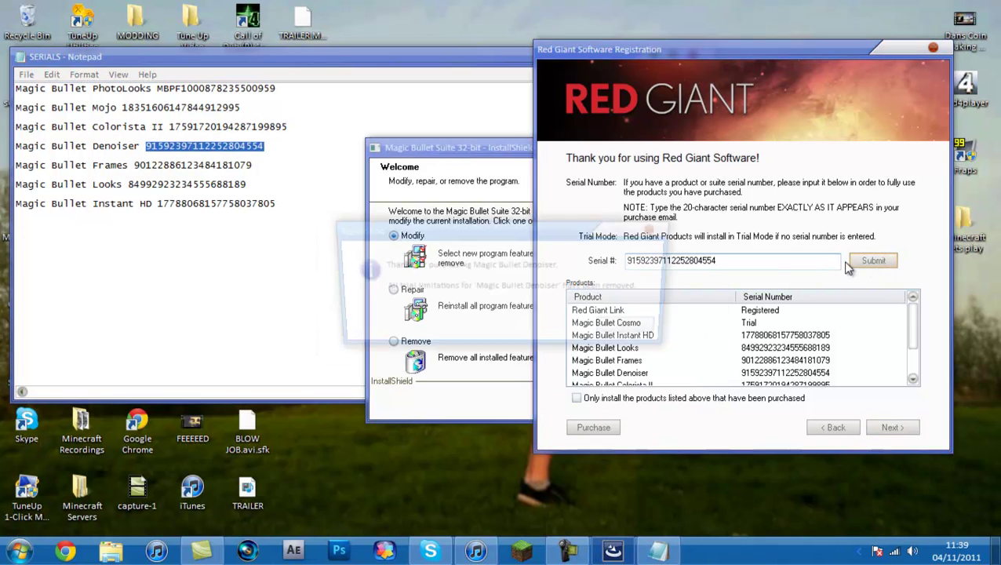
left_click(633, 327)
Register the Frames and Looks serial numbers.
left_click_drag(258, 165, 16, 165)
left_click_drag(285, 183, 15, 183)
left_click_drag(254, 164, 138, 163)
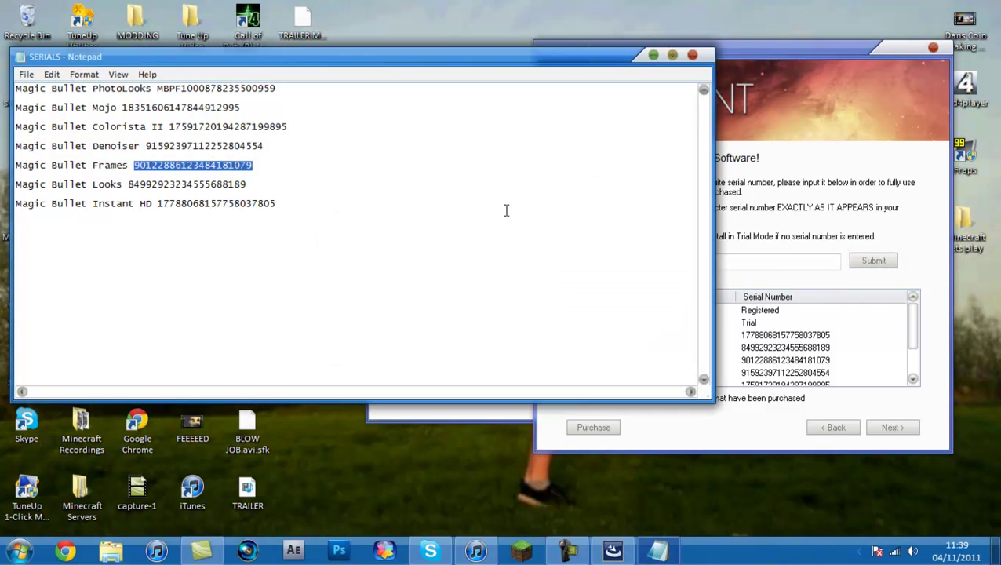
key("ctrl+c")
left_click(750, 260)
key("ctrl+v")
left_click(873, 260)
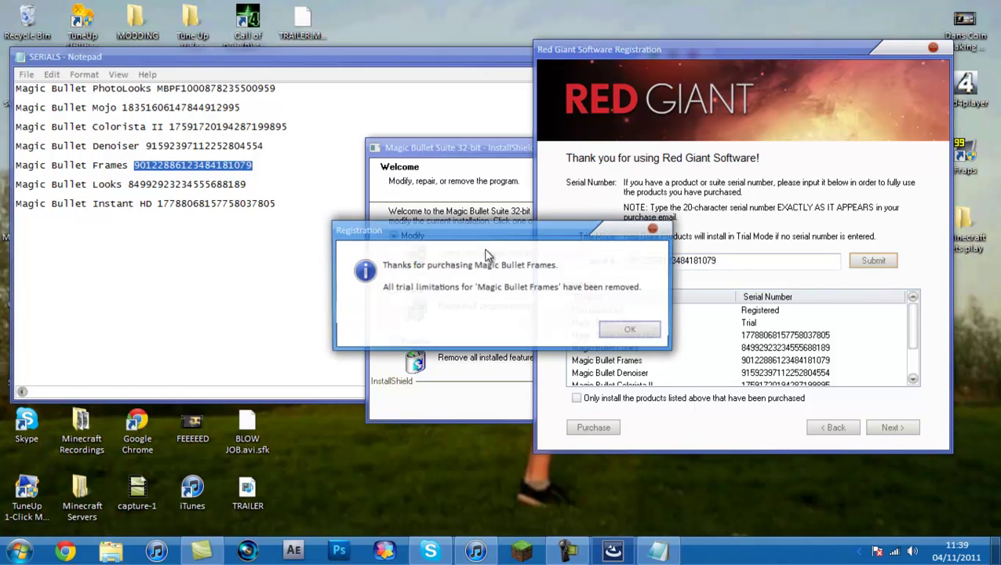
left_click(632, 327)
left_click_drag(278, 189, 142, 188)
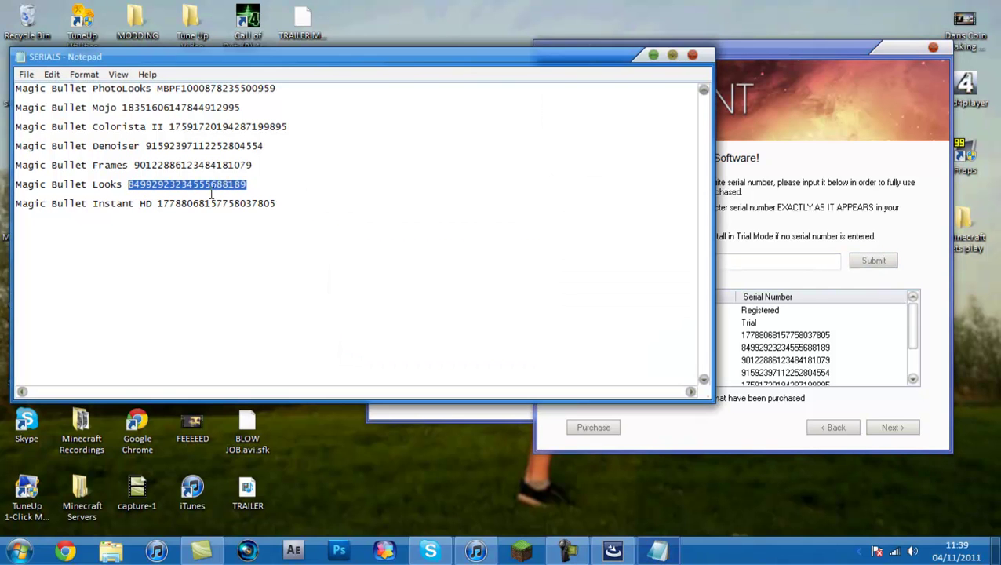
key("ctrl+c")
left_click(753, 260)
key("ctrl+v")
left_click(872, 260)
Register the Instant HD serial, close SERIALS.txt and recentre the registration window.
left_click(629, 330)
left_click_drag(276, 203, 161, 206)
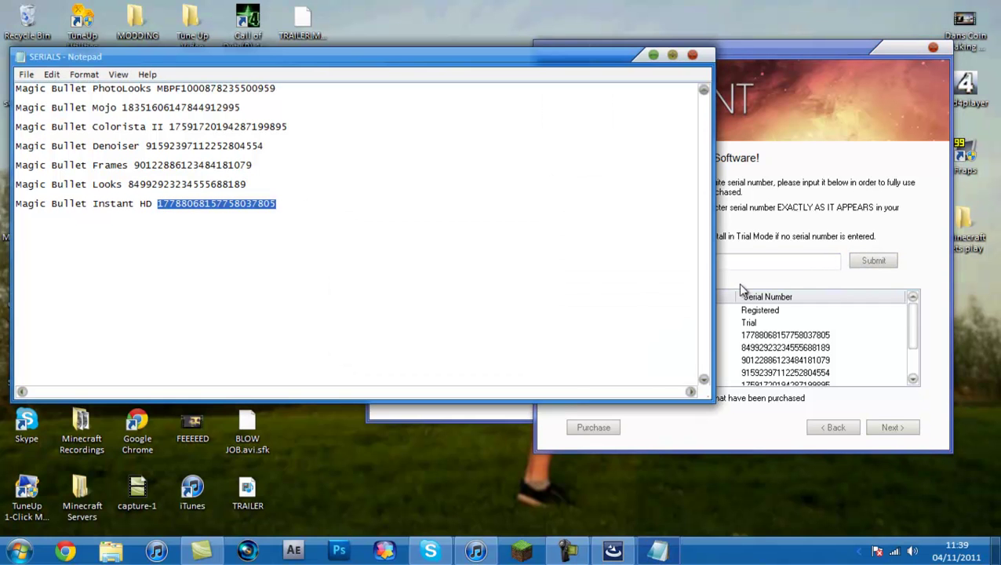
key("ctrl+c")
left_click(753, 260)
key("ctrl+v")
left_click(873, 260)
left_click(639, 329)
left_click(506, 63)
left_click(694, 57)
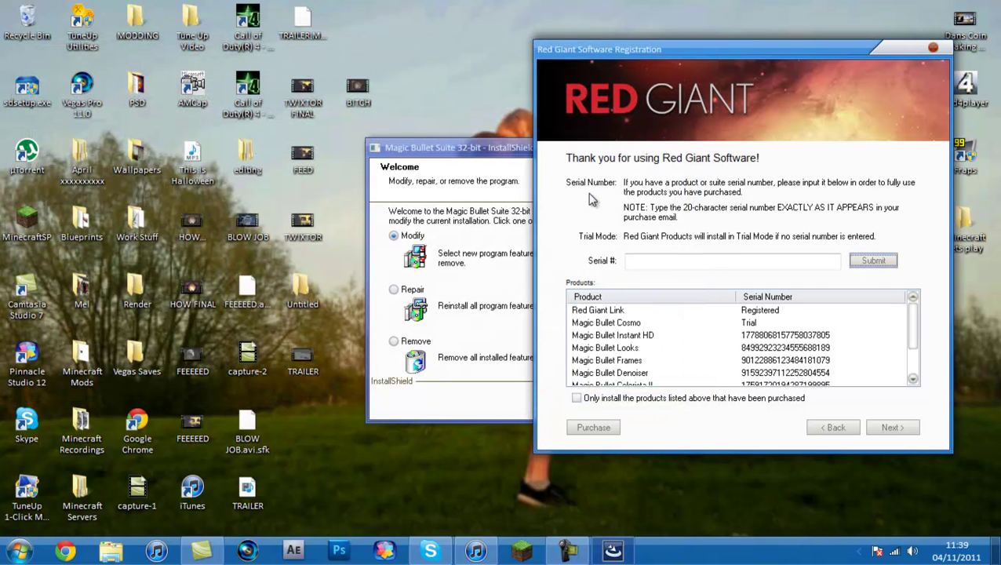
left_click(628, 322)
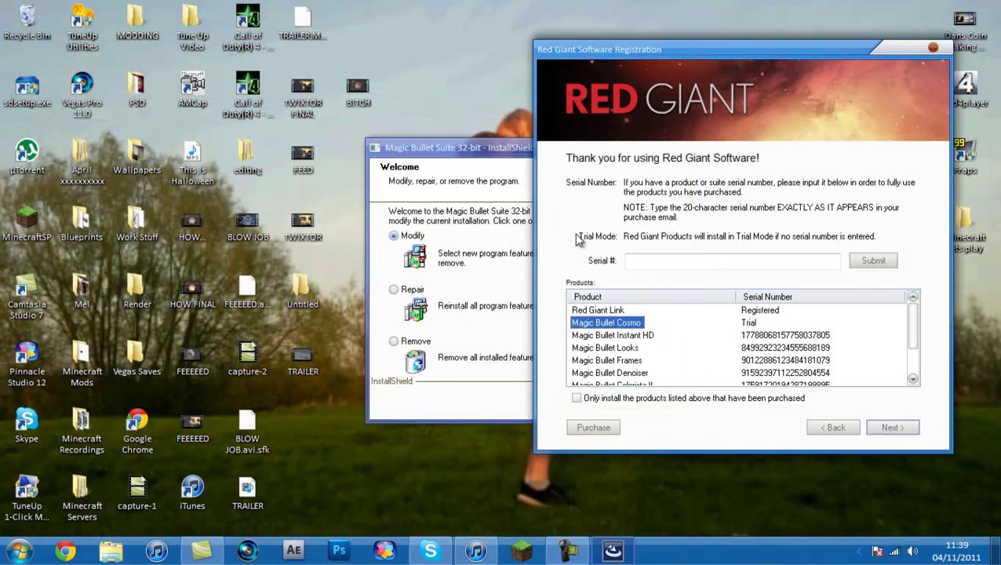
left_click_drag(620, 50, 444, 130)
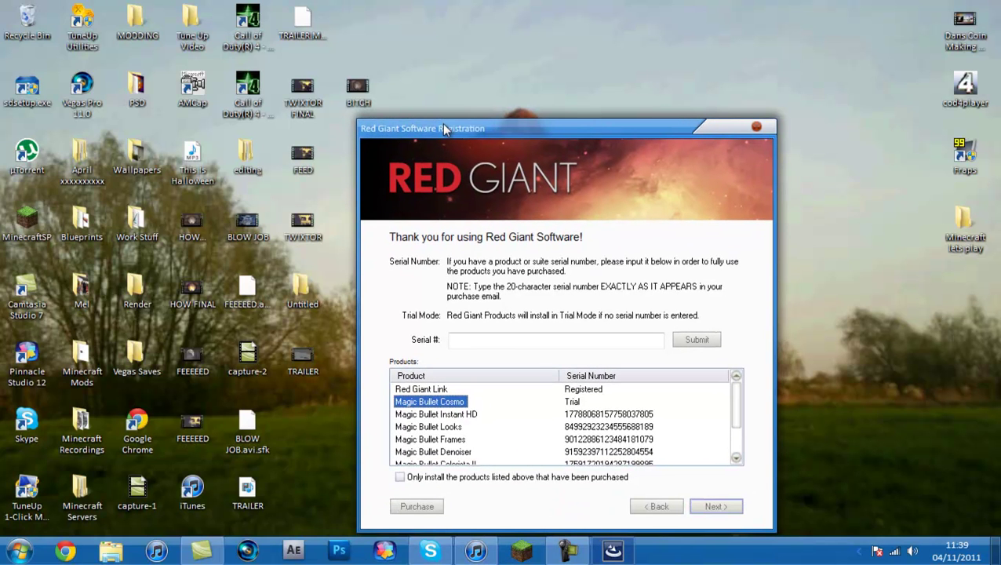
Add the Vegas Pro feature alongside After Effects CS4 in Select Features.
left_click(714, 506)
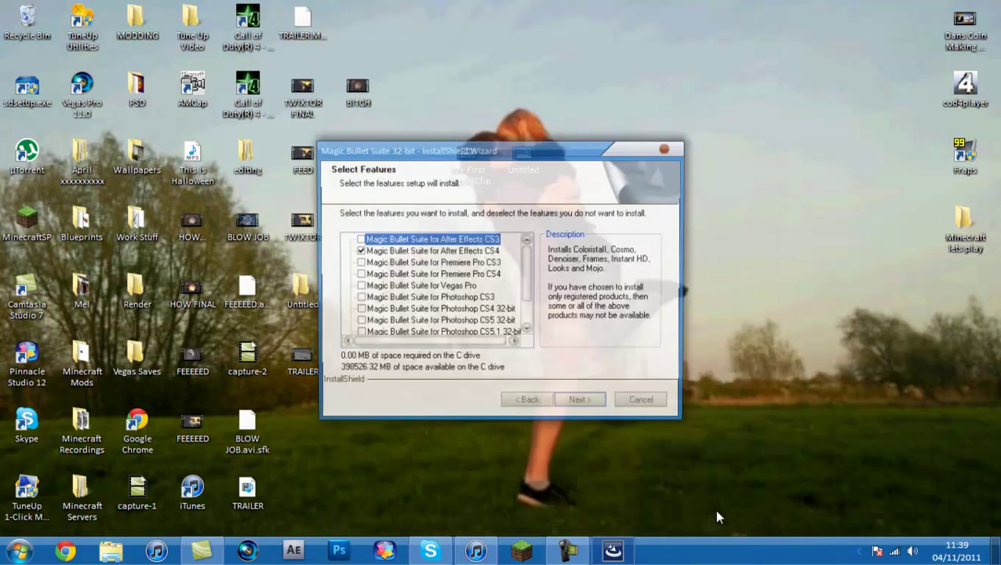
mouse_move(526, 267)
left_mouse_down()
mouse_move(527, 306)
mouse_move(523, 251)
left_mouse_up()
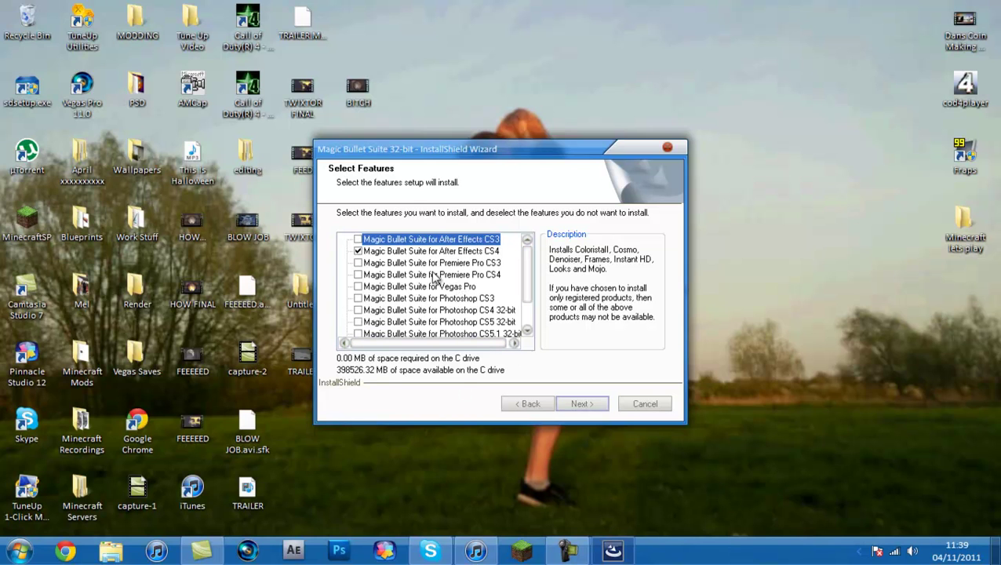
left_click(384, 251)
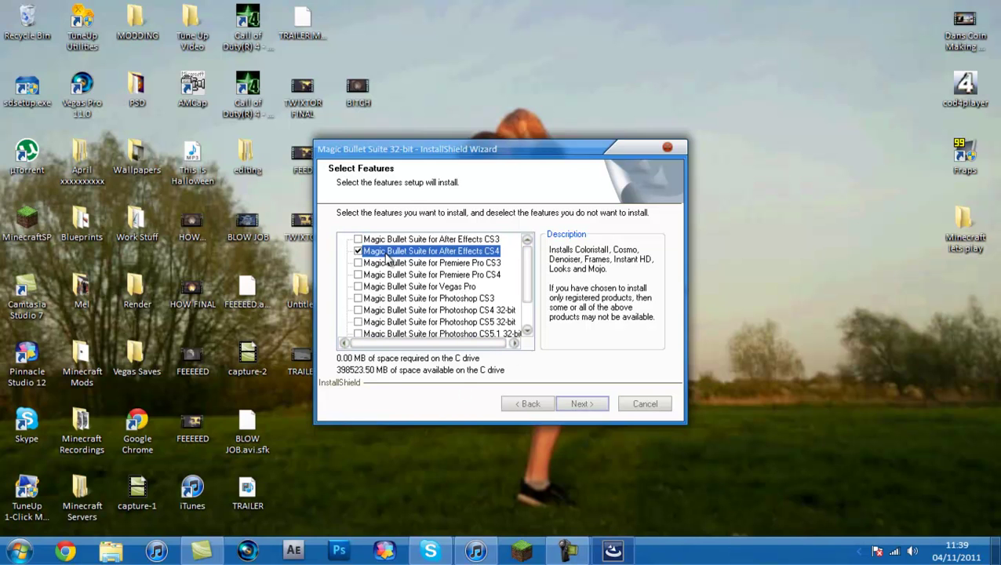
left_click(358, 287)
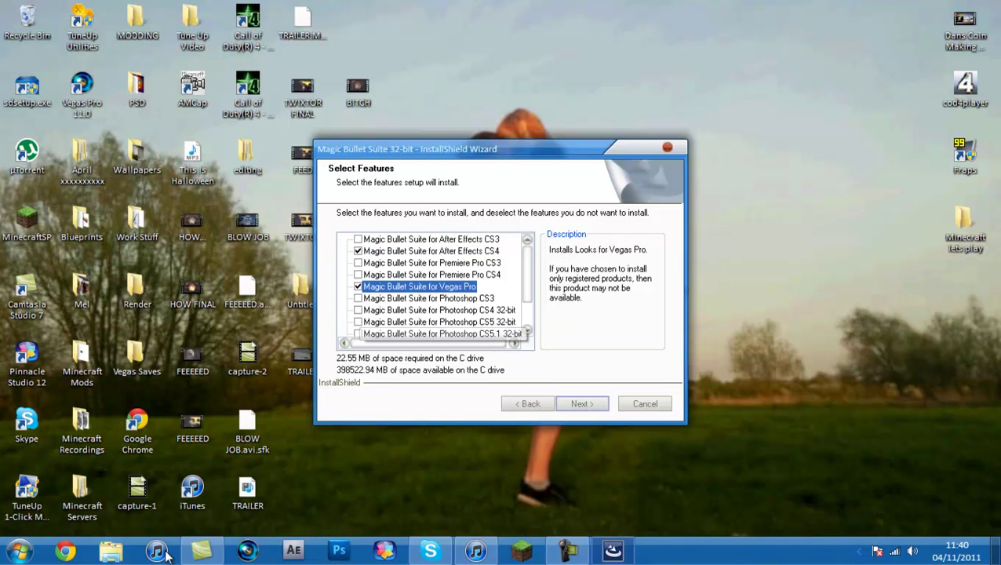
left_click_drag(526, 289, 525, 315)
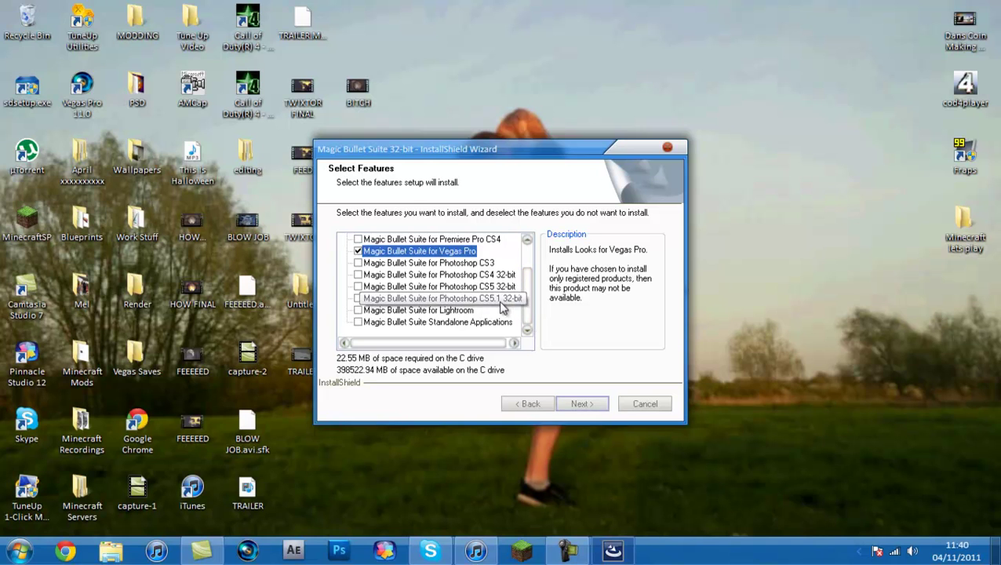
Review the Photoshop CS5 and CS3 feature descriptions, then continue setup.
left_click(448, 287)
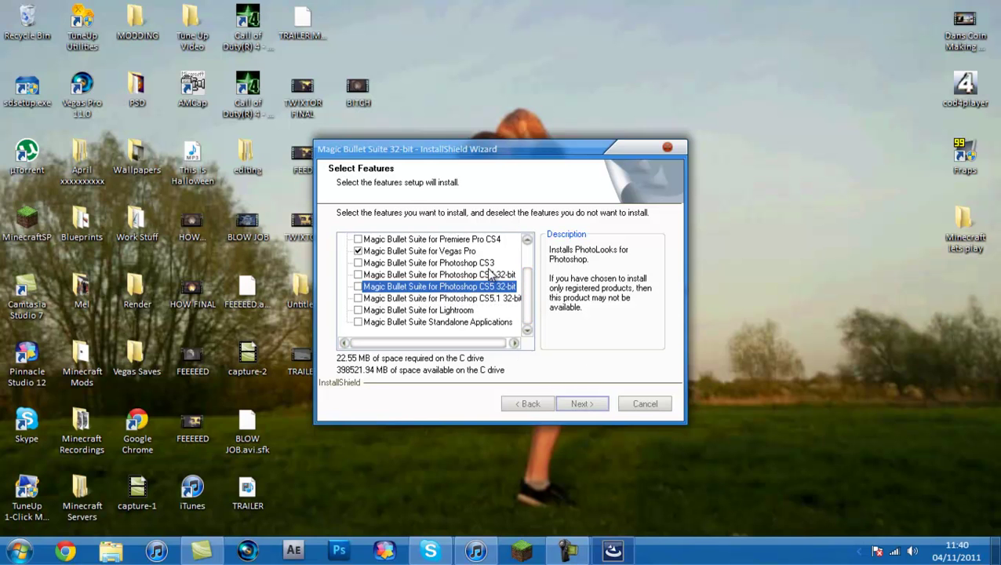
left_click(487, 265)
scroll(479, 279, "up", 3)
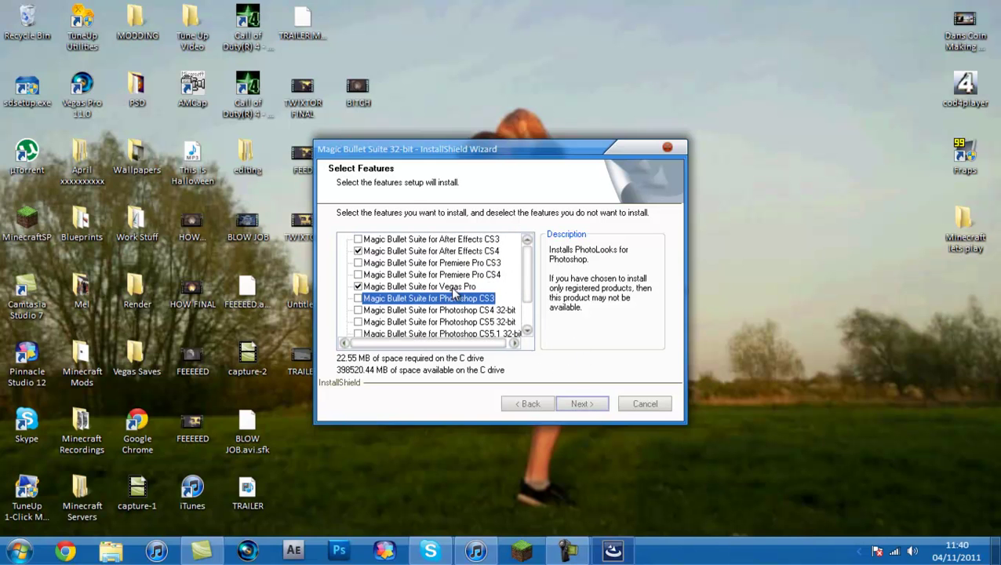
left_click(582, 405)
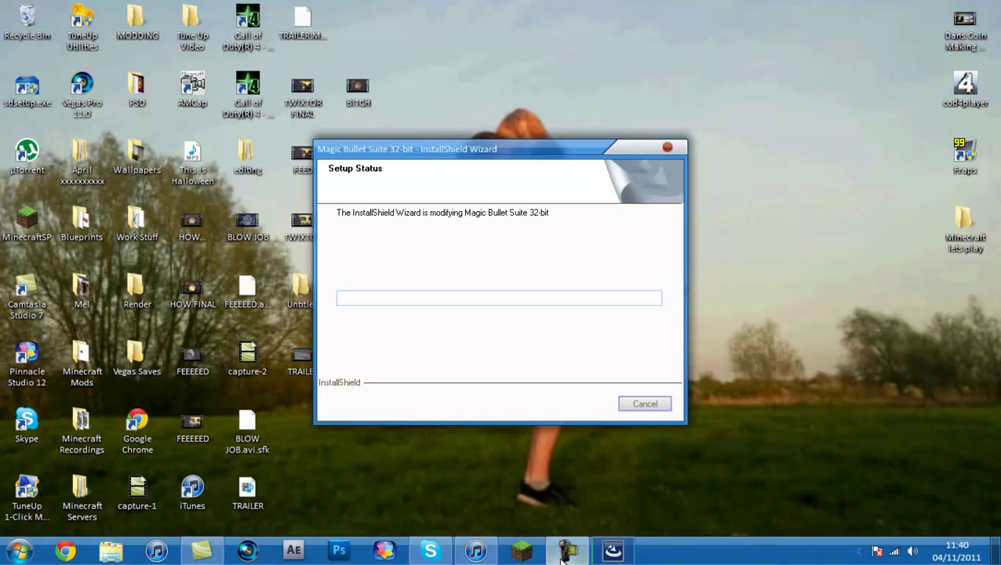
Let Magic Bullet Suite setup complete and close the finished wizard.
mouse_move(561, 557)
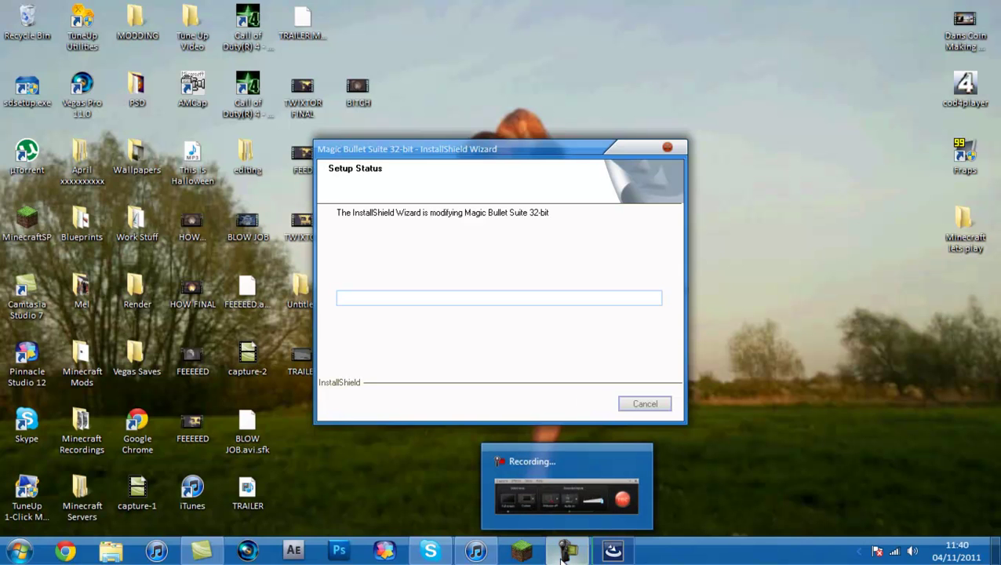
left_click(564, 502)
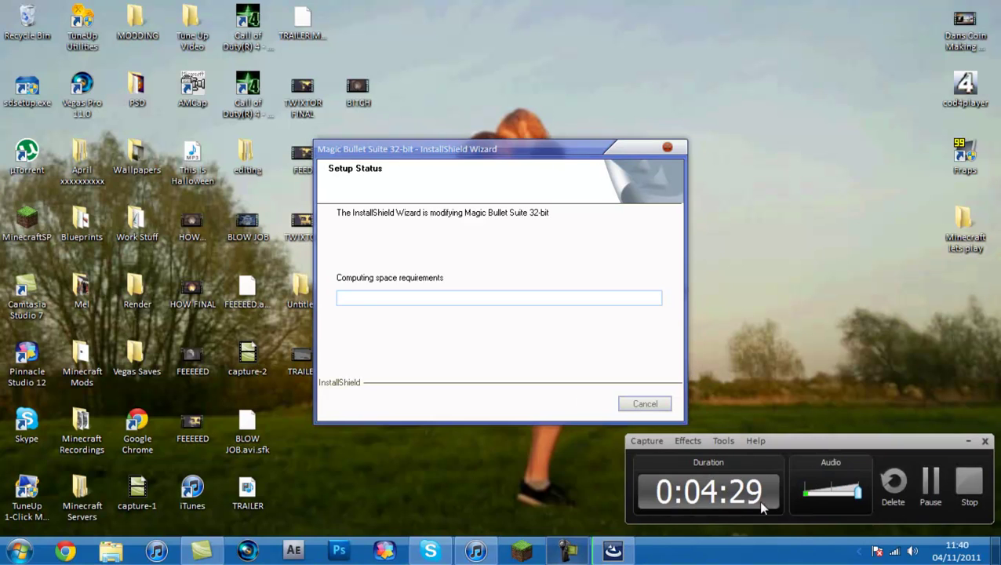
left_click(930, 493)
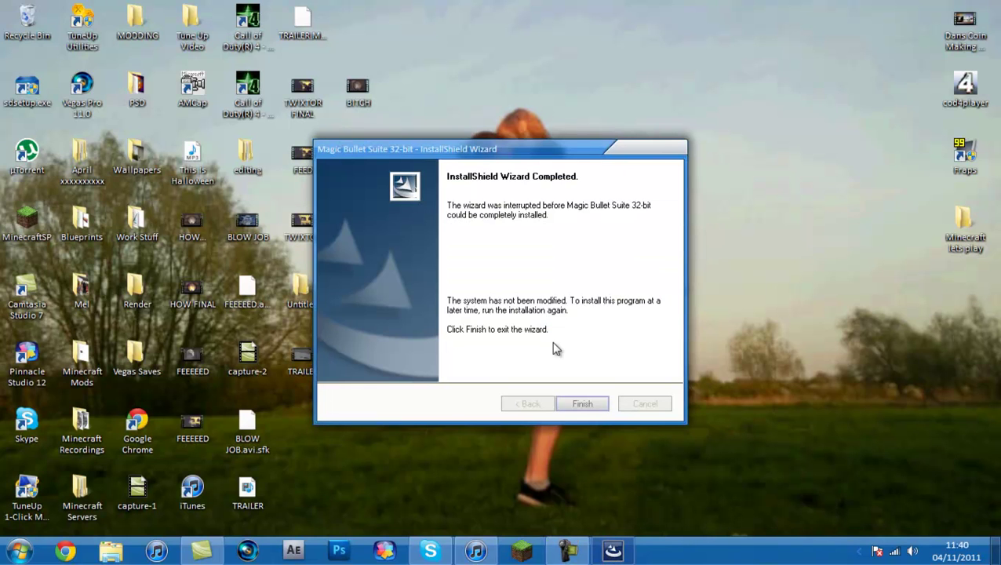
key("Return")
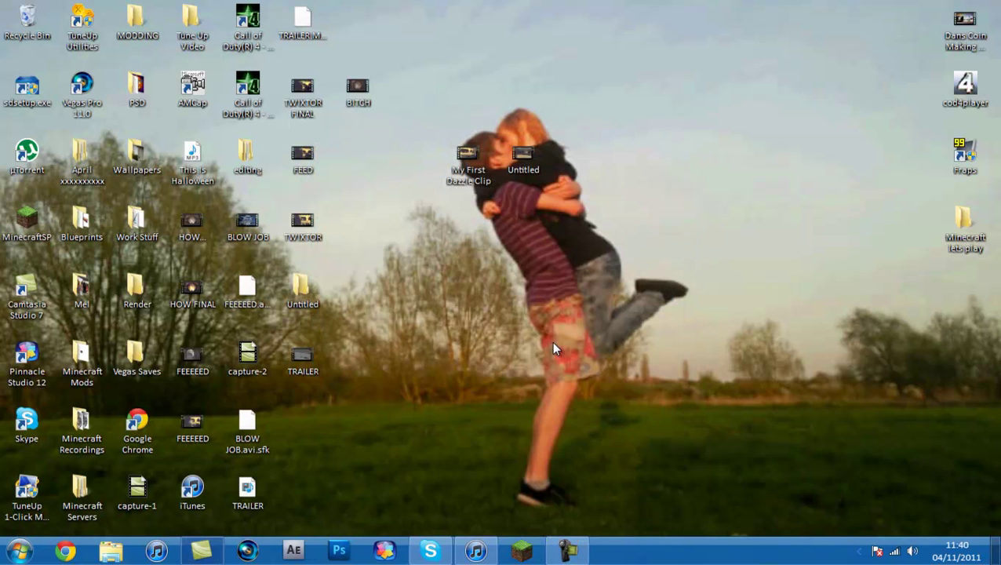
Launch After Effects, import WET WORK TRIPLE.wmv into a new composition, and show frame 0;00;02;16.
left_click(293, 550)
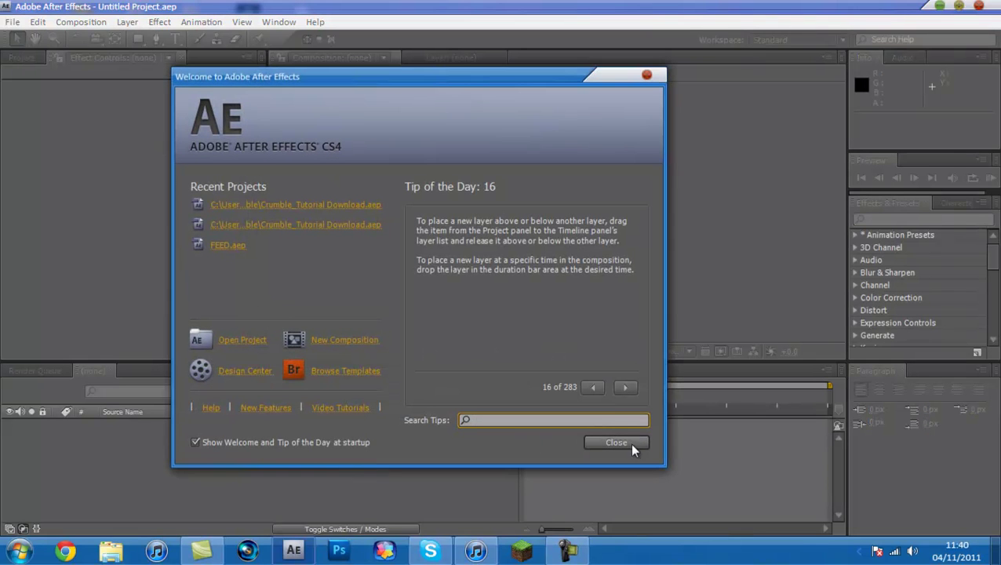
left_click(616, 443)
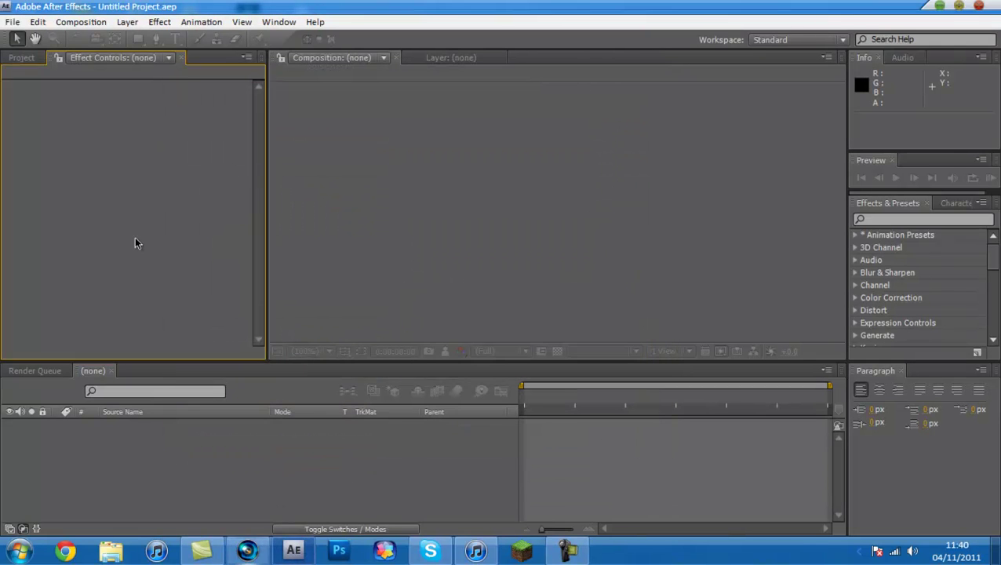
key("ctrl+i")
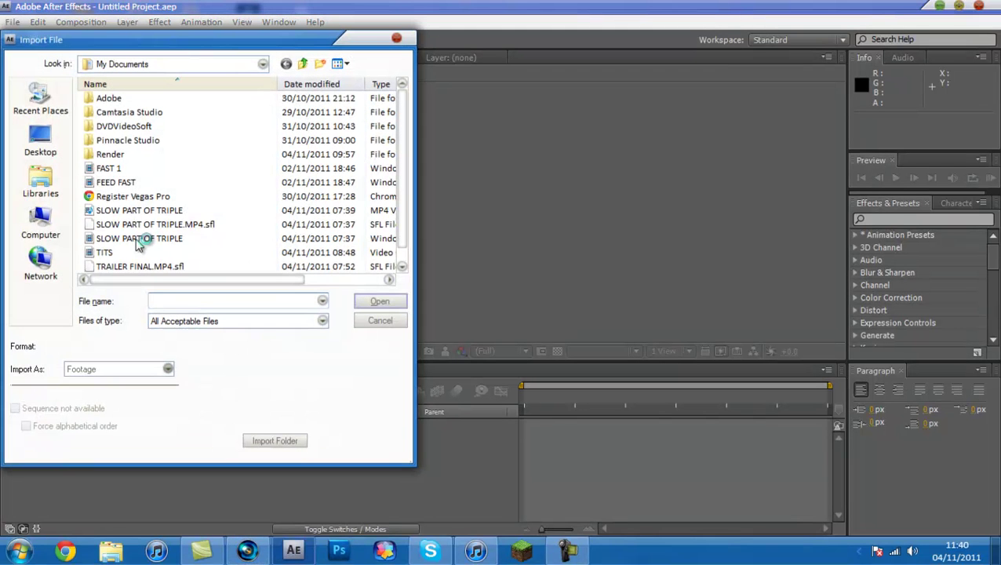
left_click(171, 253)
scroll(171, 252, "down", 1)
double_click(156, 265)
left_click_drag(79, 190, 47, 352)
left_click(559, 397)
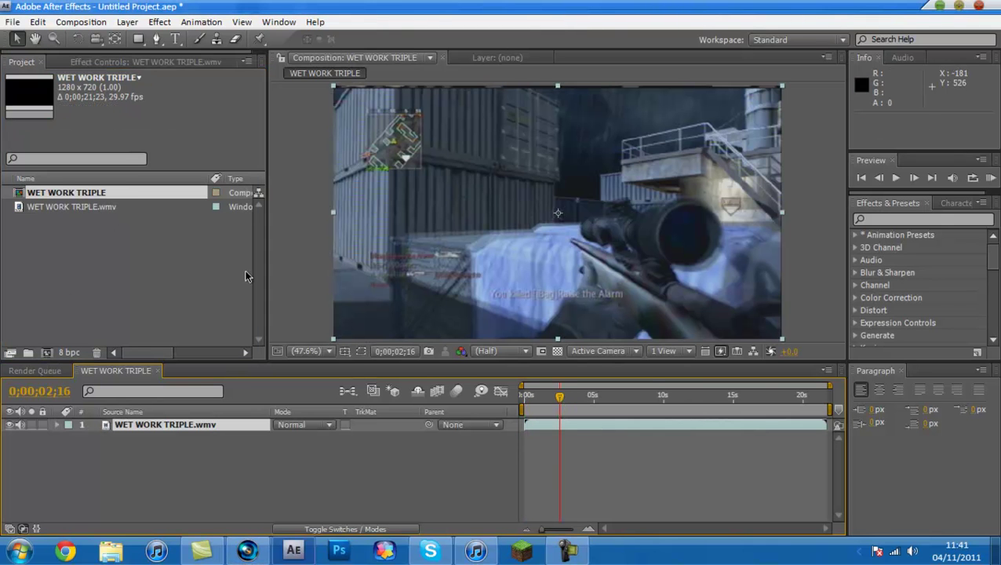
In Vegas Pro, cancel the TRAILER.veg load and find Magic Bullet Looks under Third Party video effects.
left_click(249, 552)
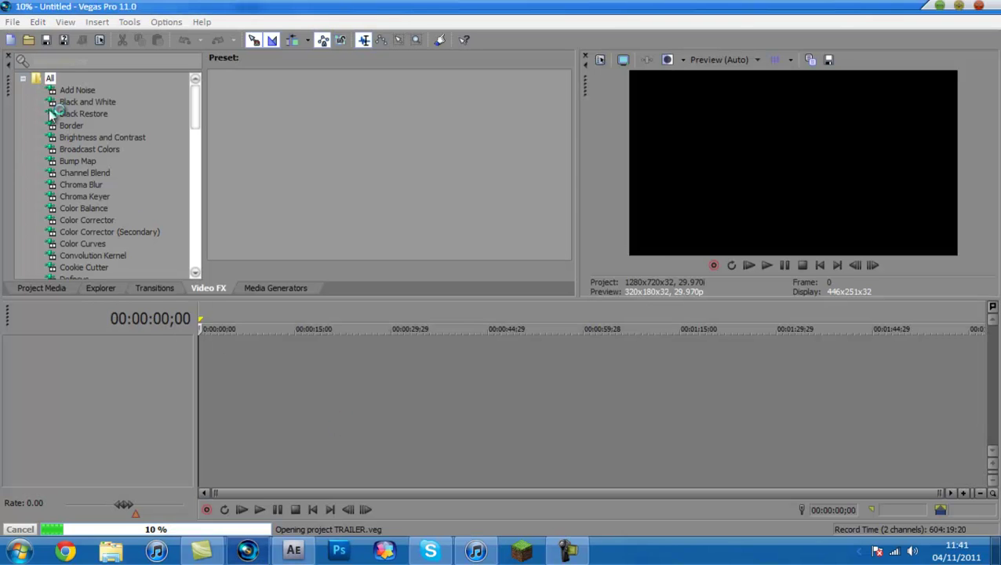
left_click(605, 290)
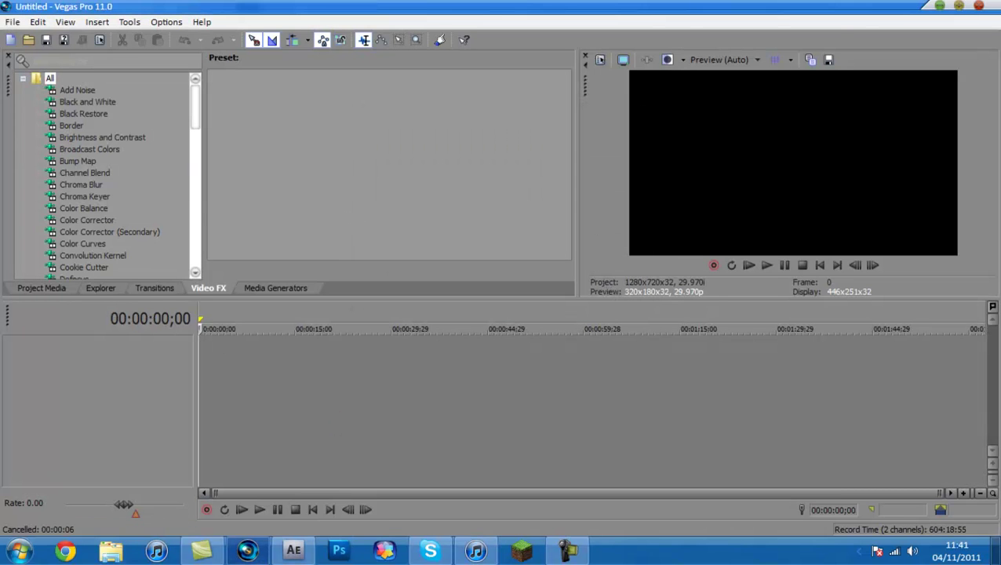
left_click(23, 79)
left_click(23, 137)
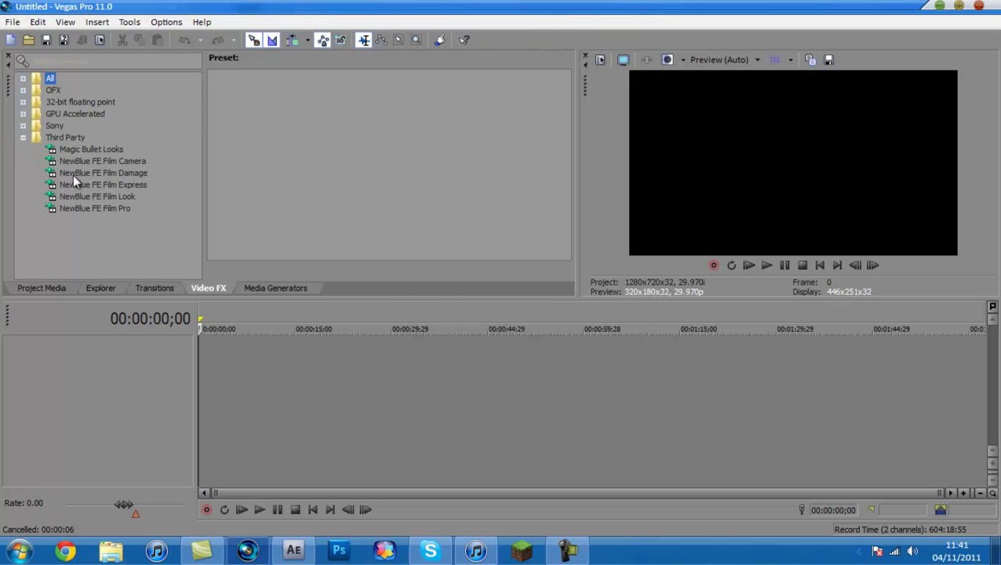
left_click(24, 136)
left_click(23, 138)
left_click(22, 137)
left_click(23, 137)
left_click(69, 149)
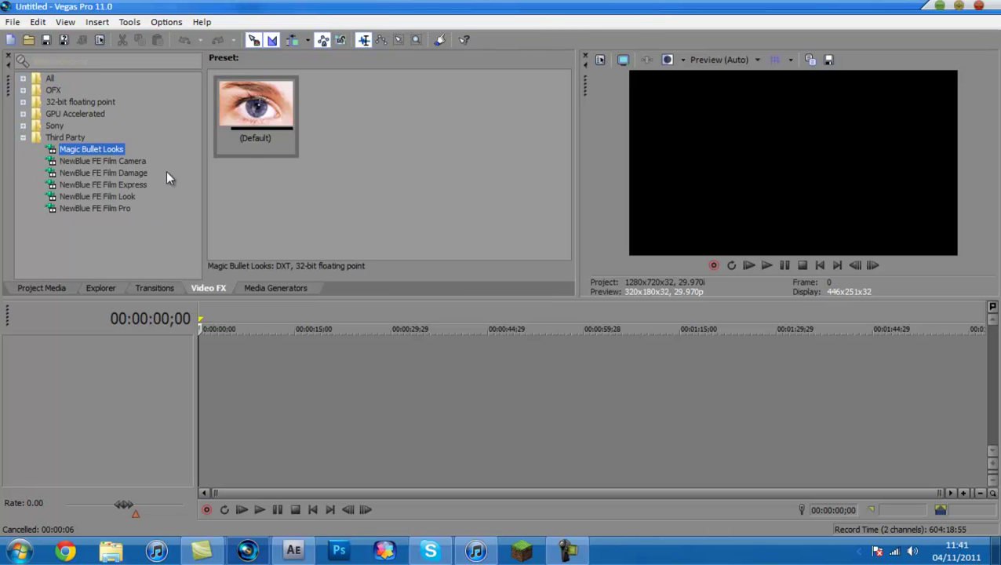
Collapse the Vegas video effects and transitions lists.
left_click(23, 79)
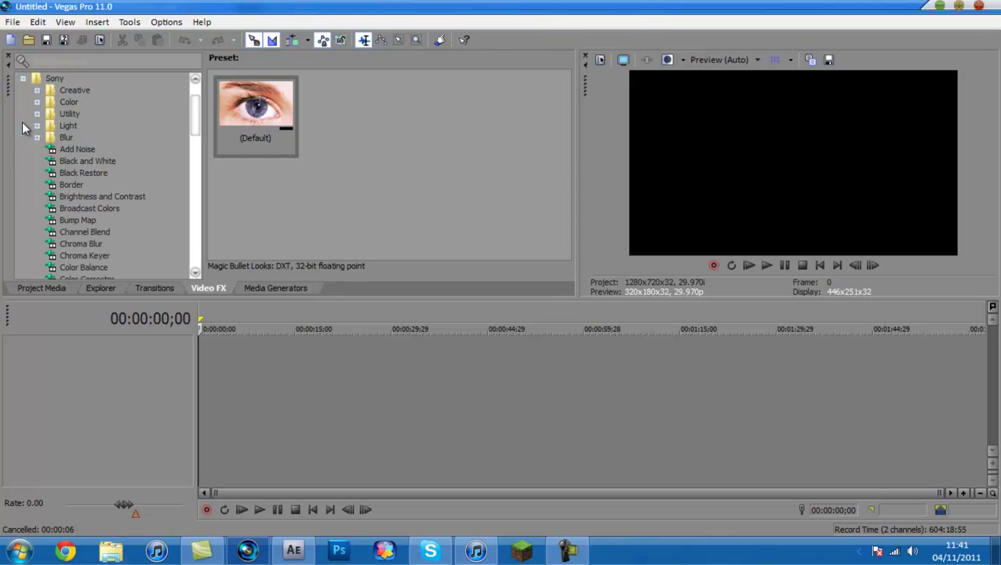
left_click(23, 78)
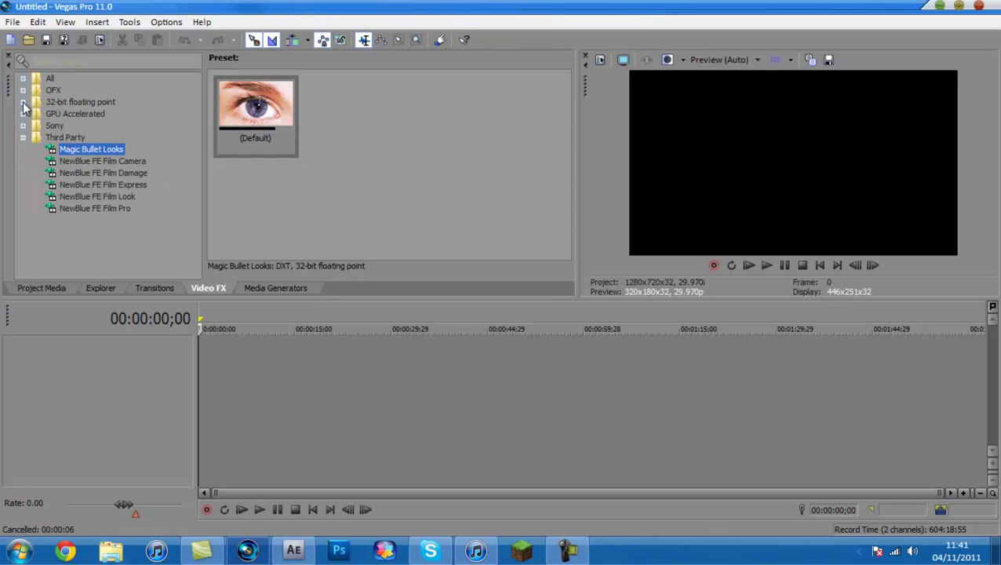
left_click(22, 138)
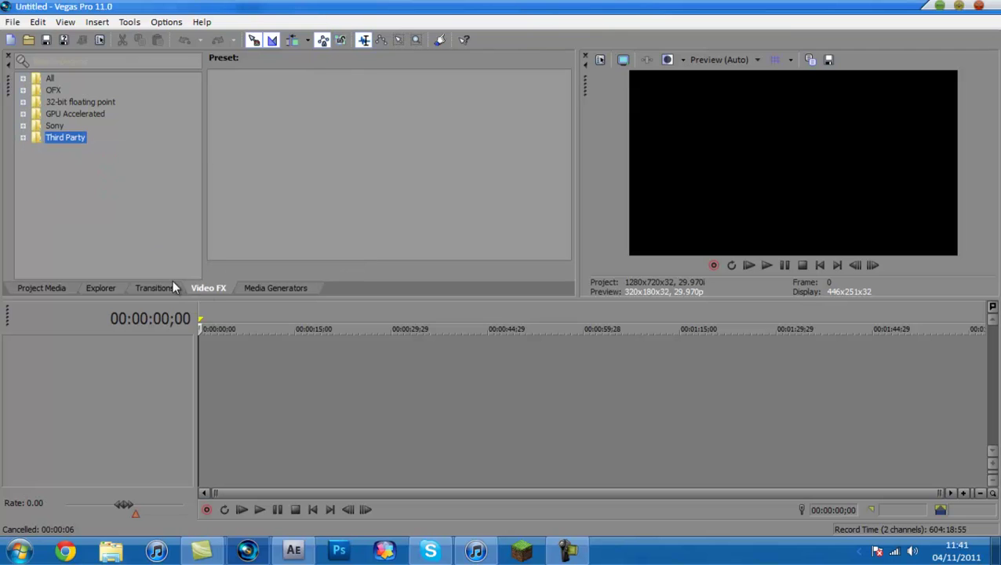
left_click(153, 287)
left_click(23, 79)
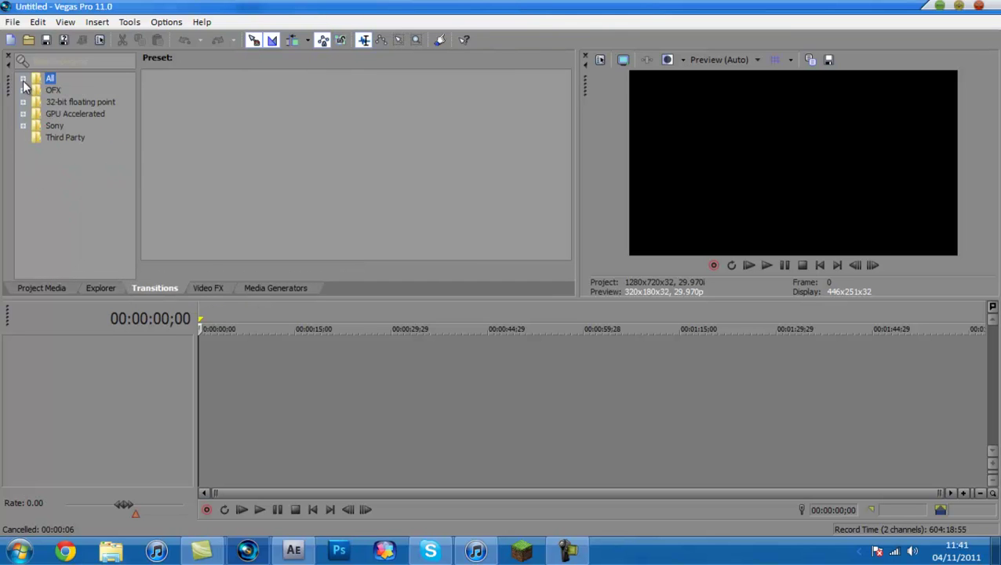
Back in After Effects, apply Magic Bullet Denoiser to the WET WORK TRIPLE.wmv layer.
key("alt+Tab")
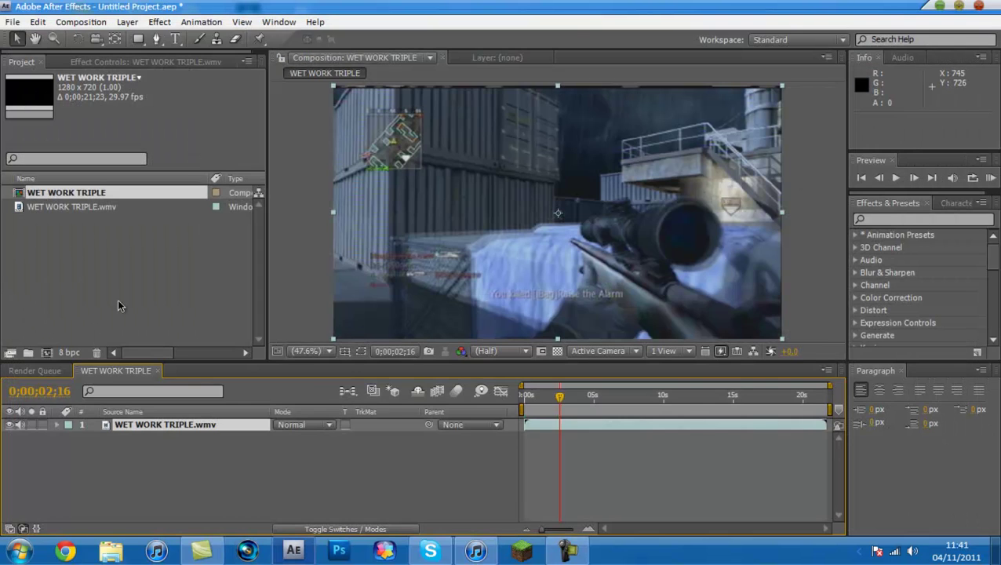
left_click(117, 292)
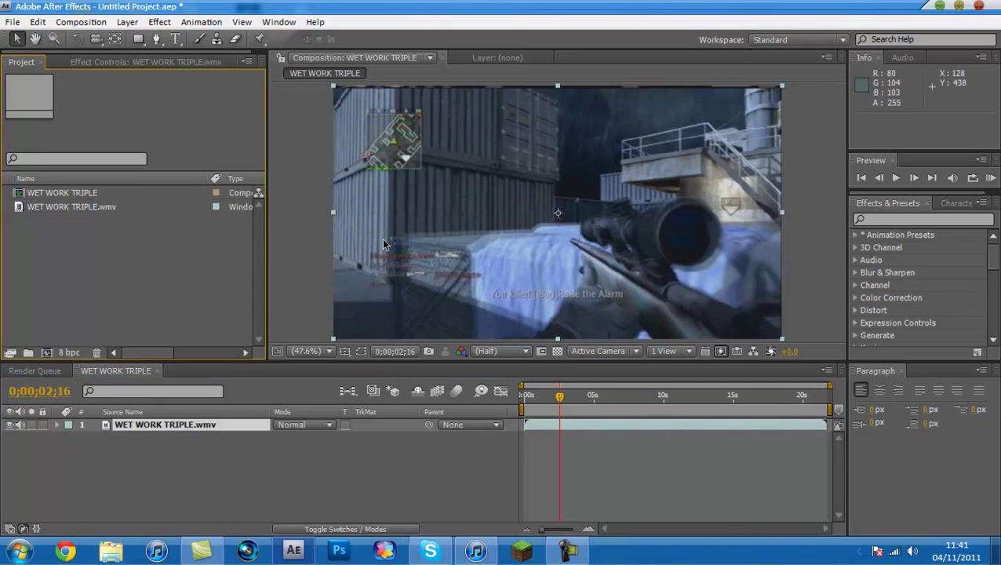
left_click(161, 22)
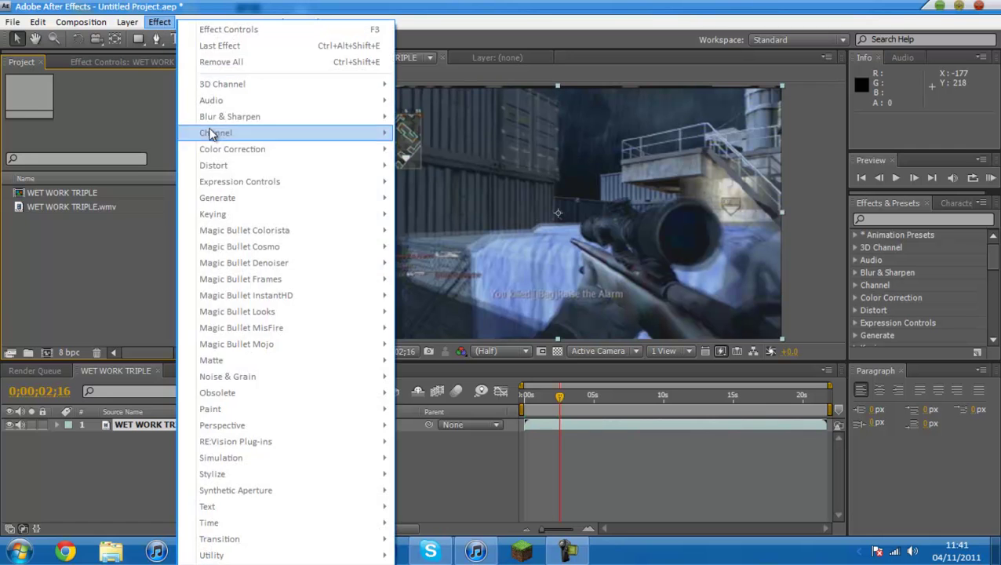
left_click(146, 424)
left_click(160, 22)
mouse_move(233, 238)
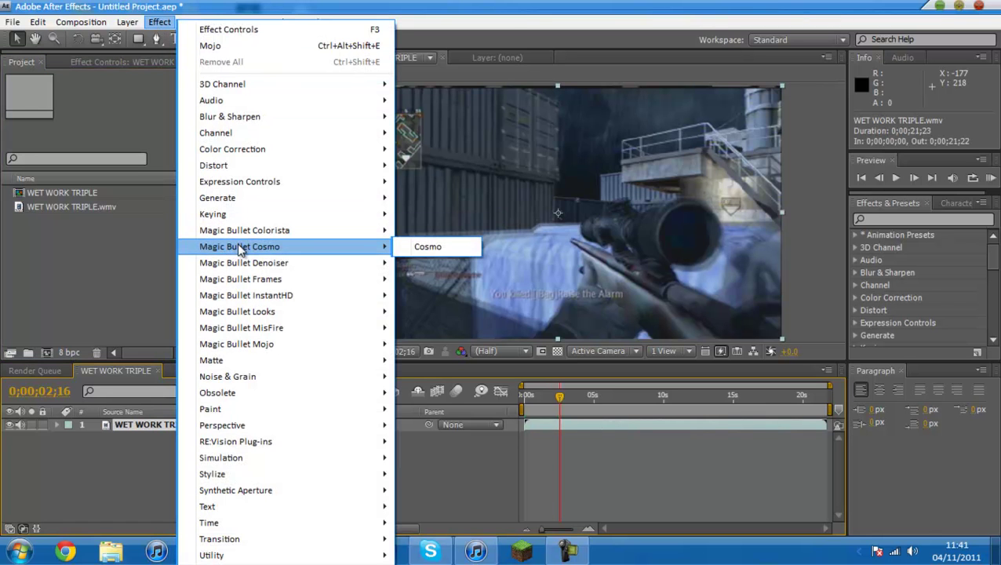
mouse_move(251, 266)
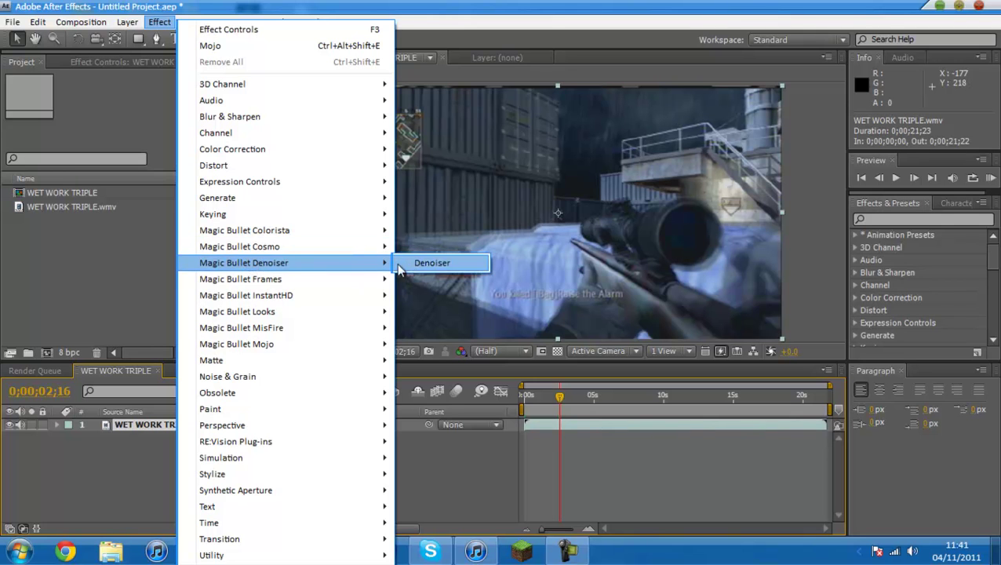
left_click(432, 263)
Raise Denoiser's Noise Reduction to about 262%, then set it to 0%.
left_click_drag(108, 141, 234, 141)
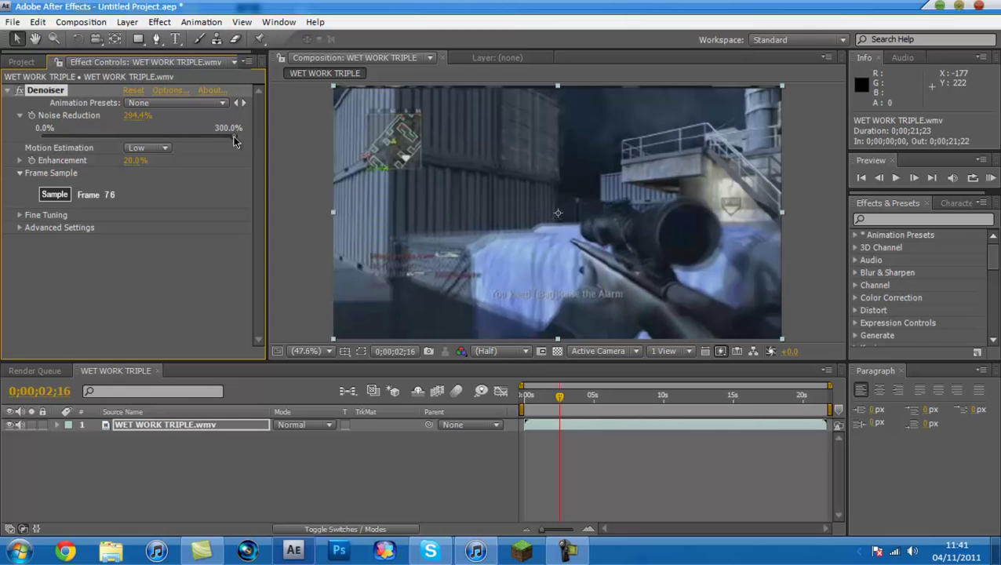
left_click(137, 115)
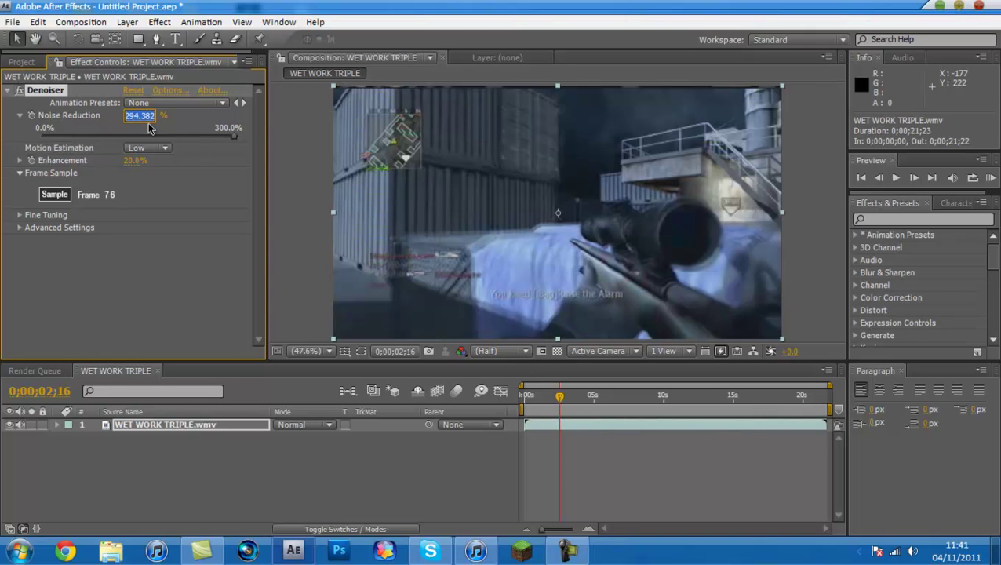
type("0")
key("Return")
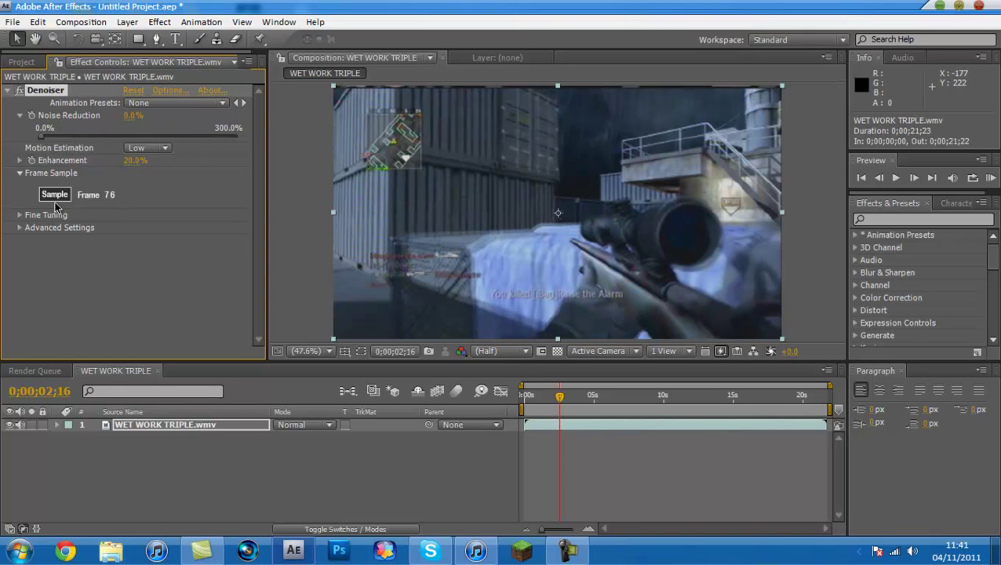
Remove Denoiser and apply Magic Bullet Frames to the clip.
left_click(55, 92)
key("Delete")
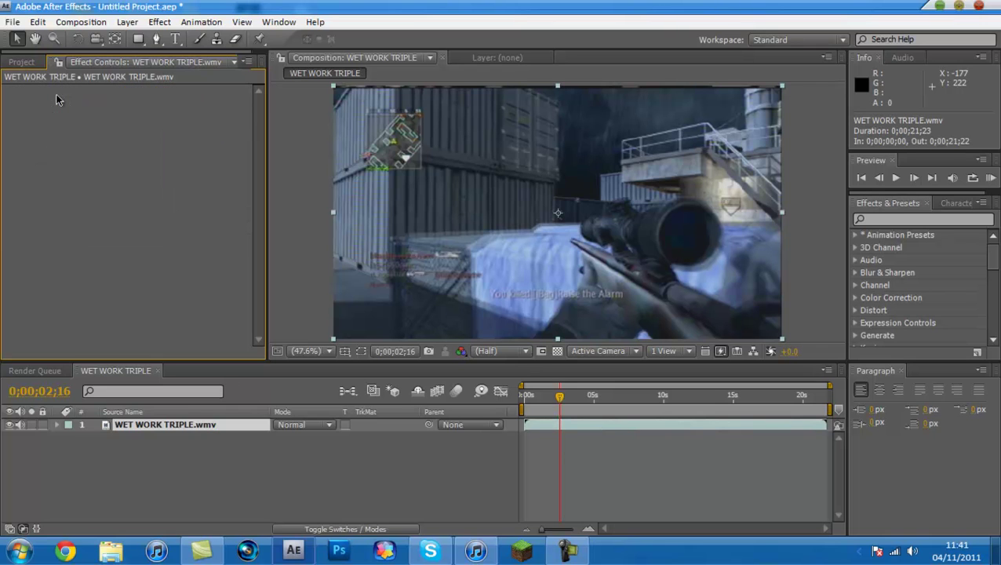
left_click(159, 21)
mouse_move(298, 279)
left_click(474, 312)
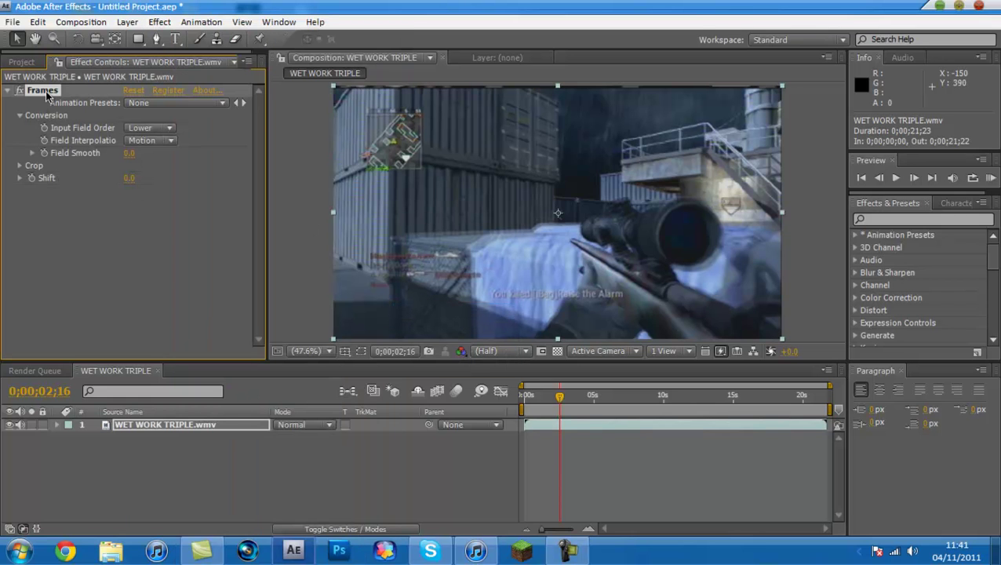
Replace the Frames effect with Magic Bullet Instant HD.
key("Delete")
left_click(159, 21)
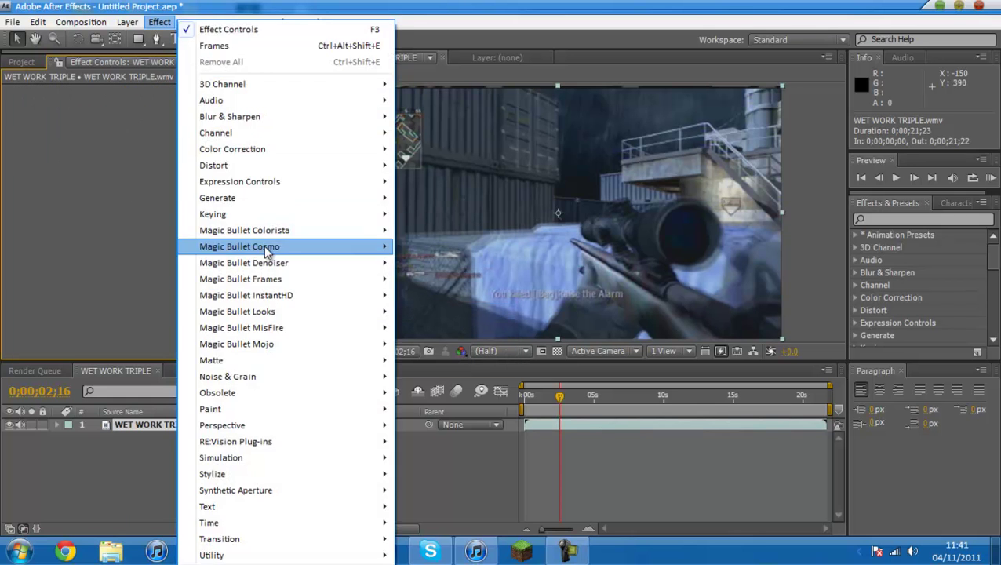
mouse_move(288, 296)
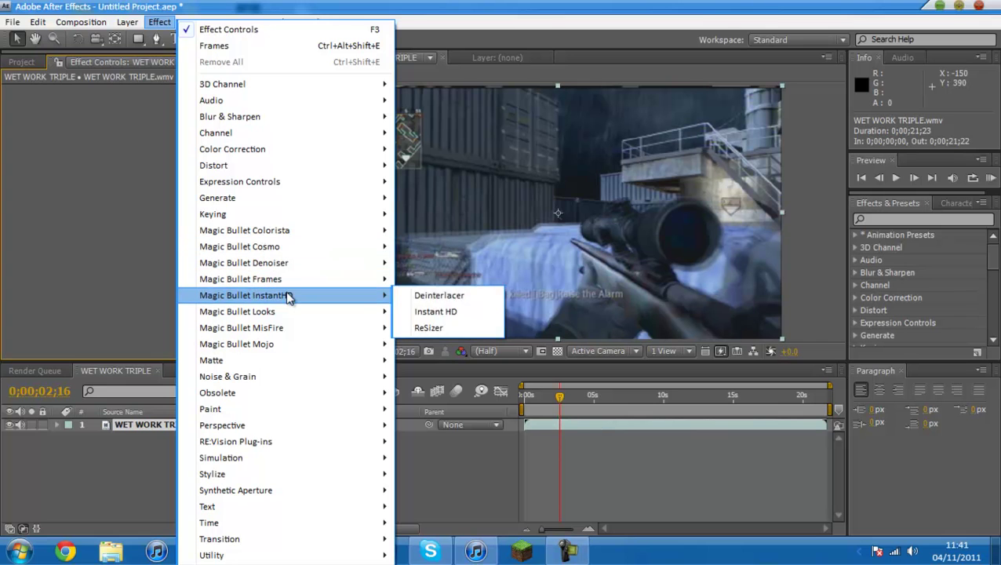
left_click(430, 313)
Try the Fill 1440 x 1080 PAL widescreen output size, then switch Instant HD to Custom.
left_click(173, 118)
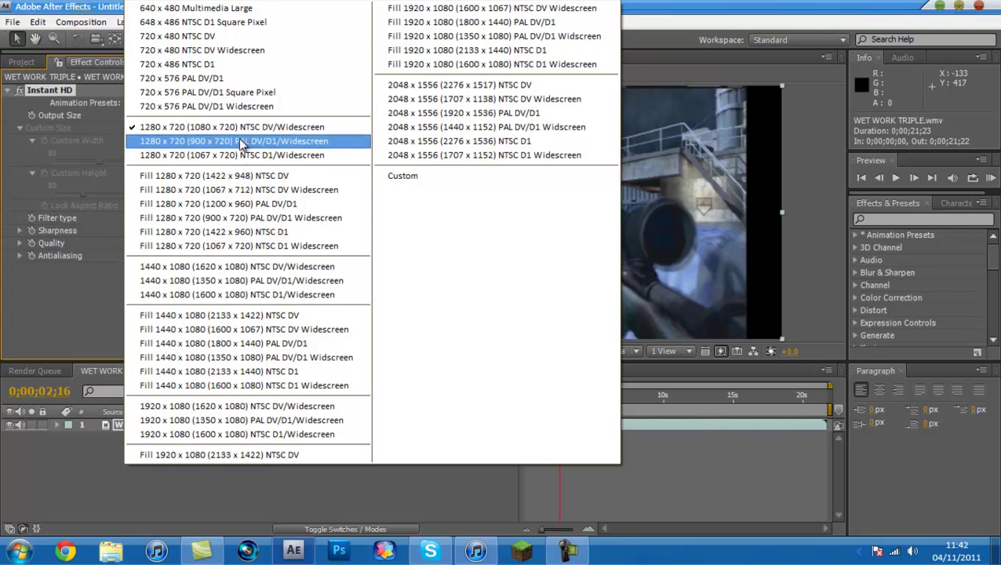
left_click(210, 357)
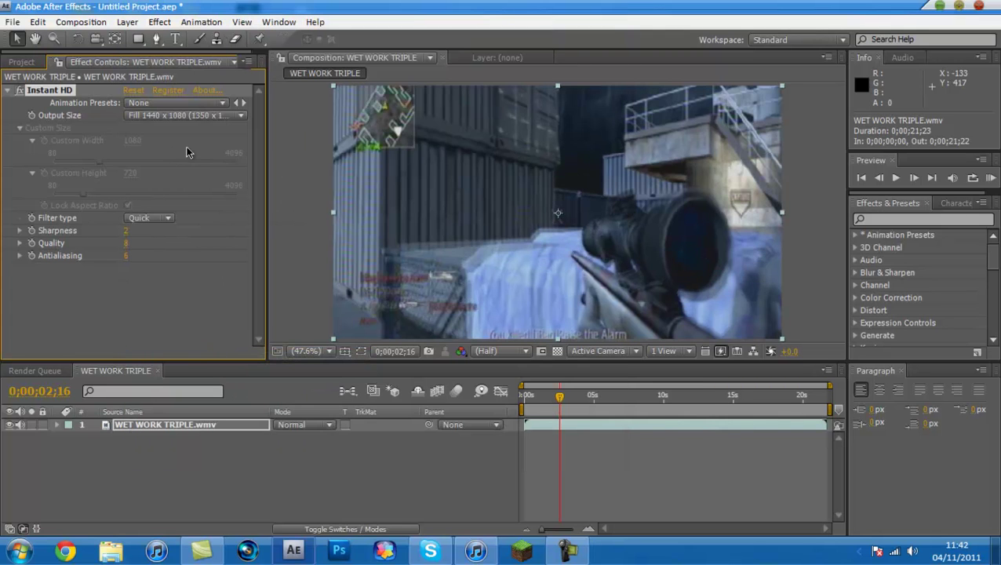
scroll(482, 245, "down", 4)
scroll(482, 245, "up", 5)
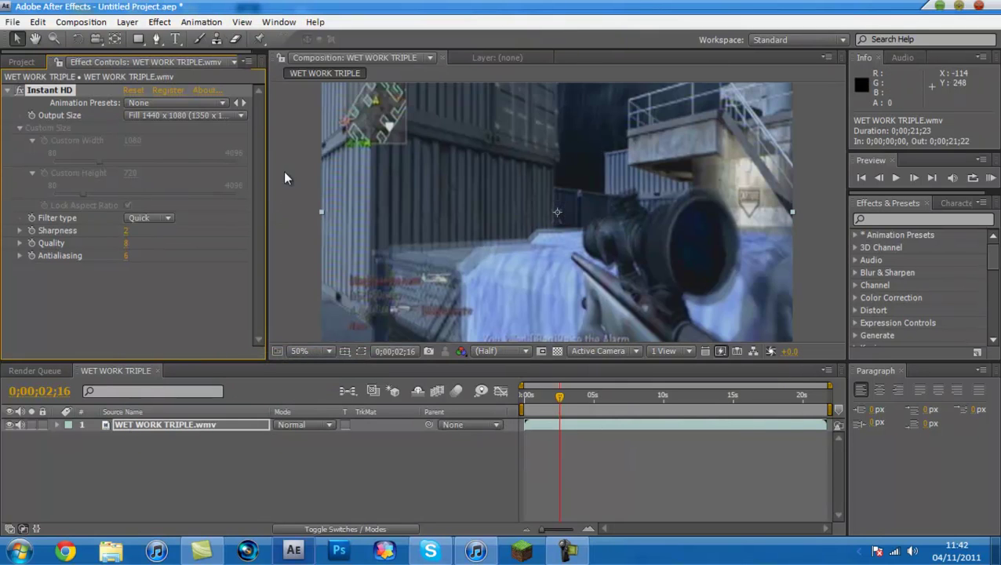
left_click(181, 116)
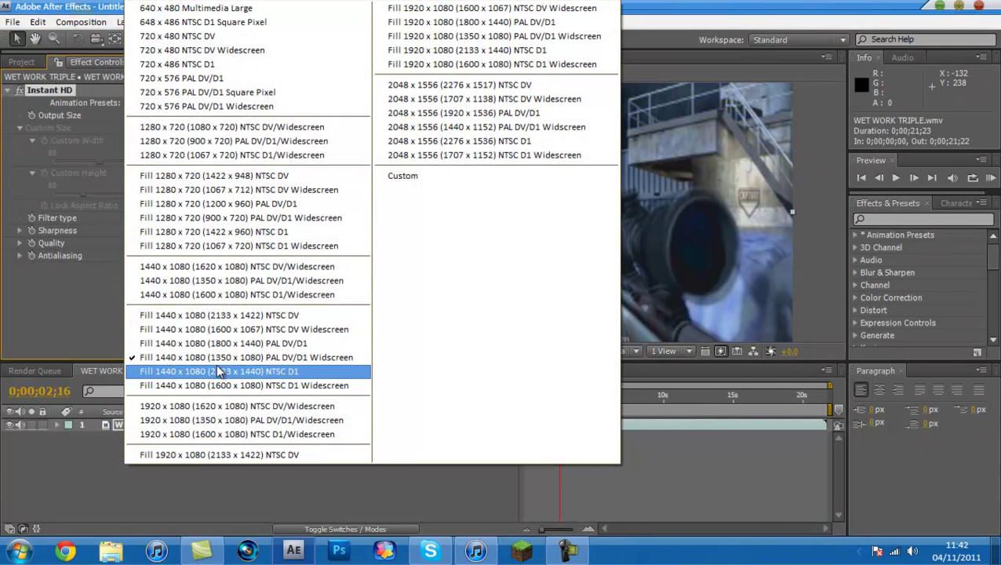
left_click(408, 177)
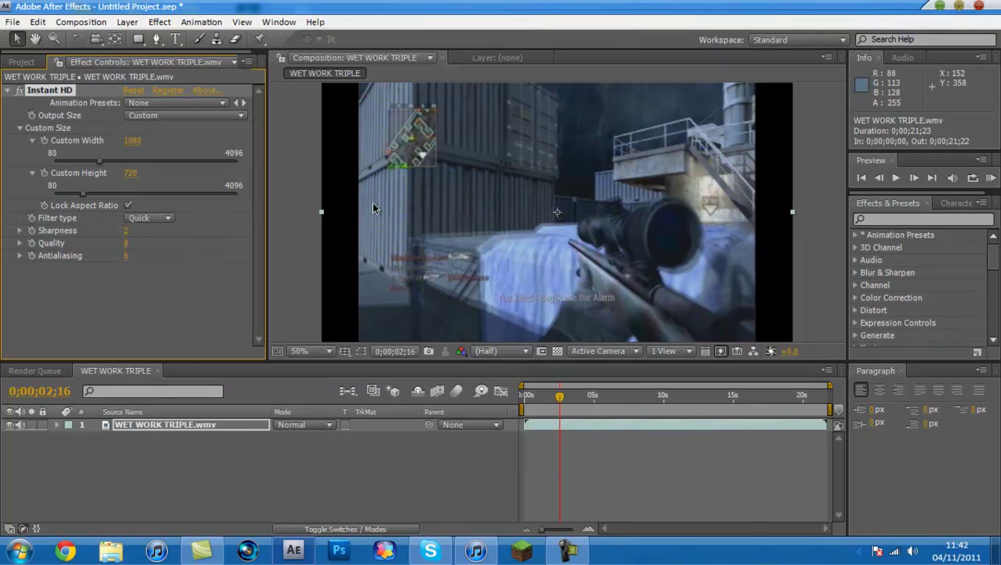
Set the custom output to 1280 × 720, review the result, and select Instant HD.
left_click(131, 141)
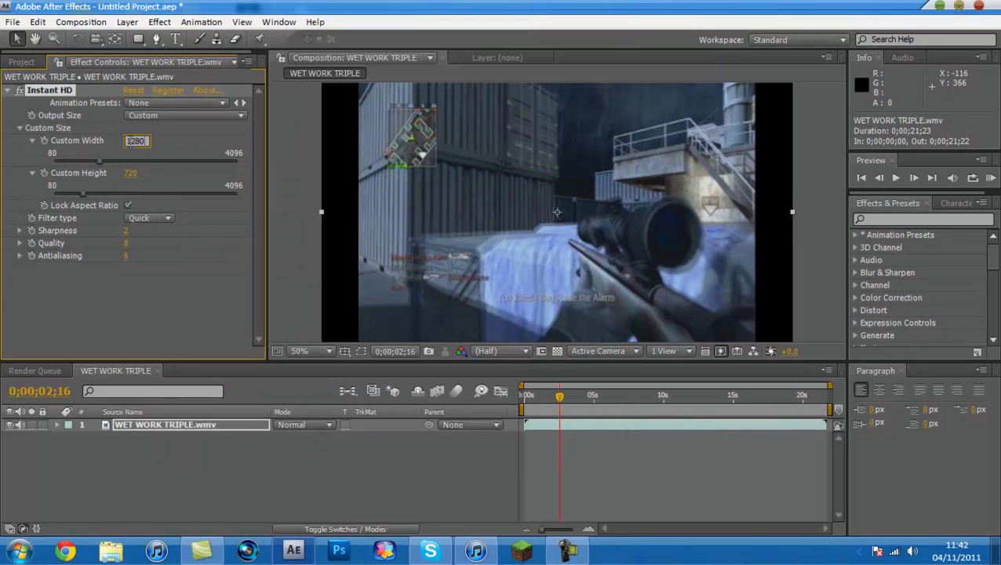
left_click(138, 174)
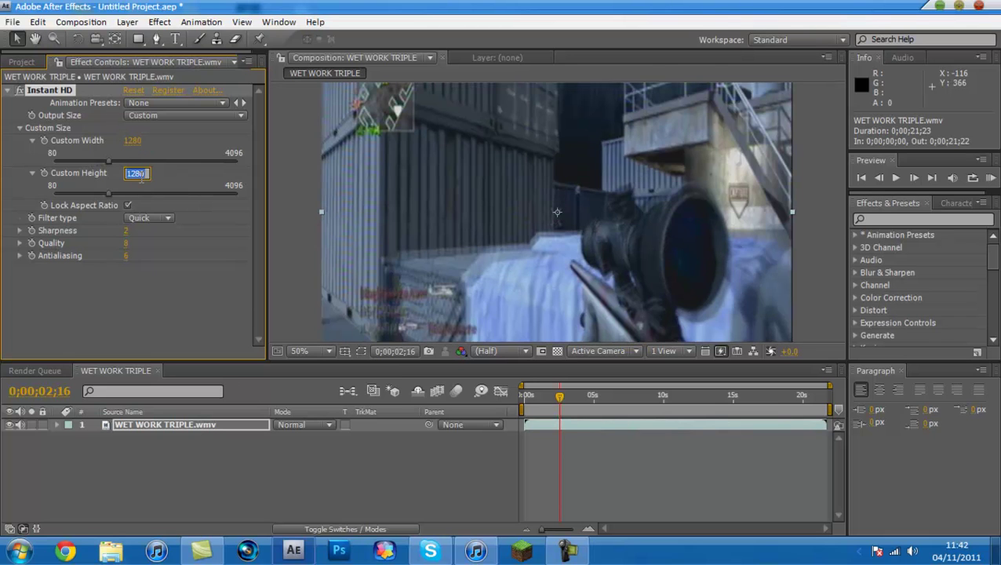
type("720")
key("Return")
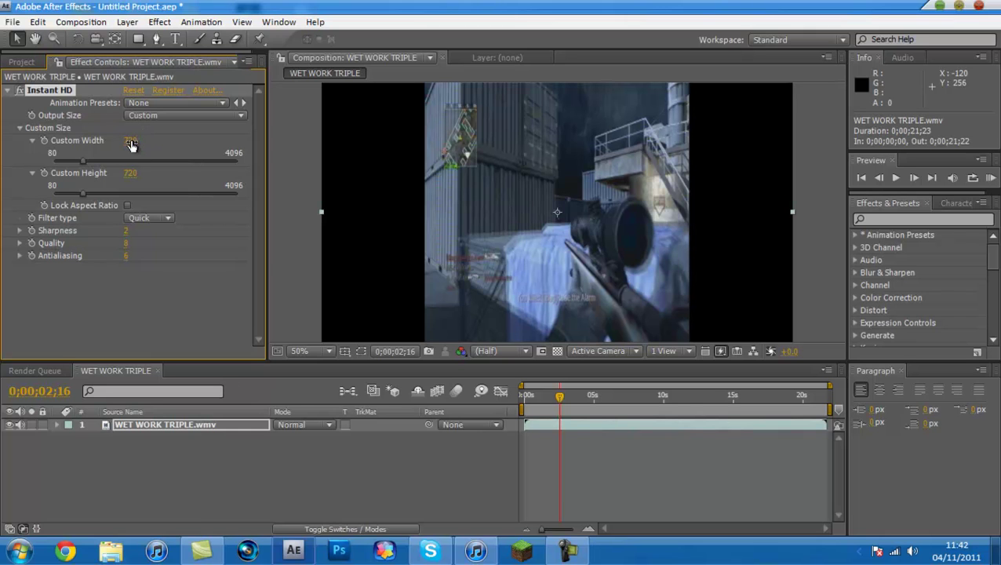
left_click(130, 141)
type("1280")
key("Return")
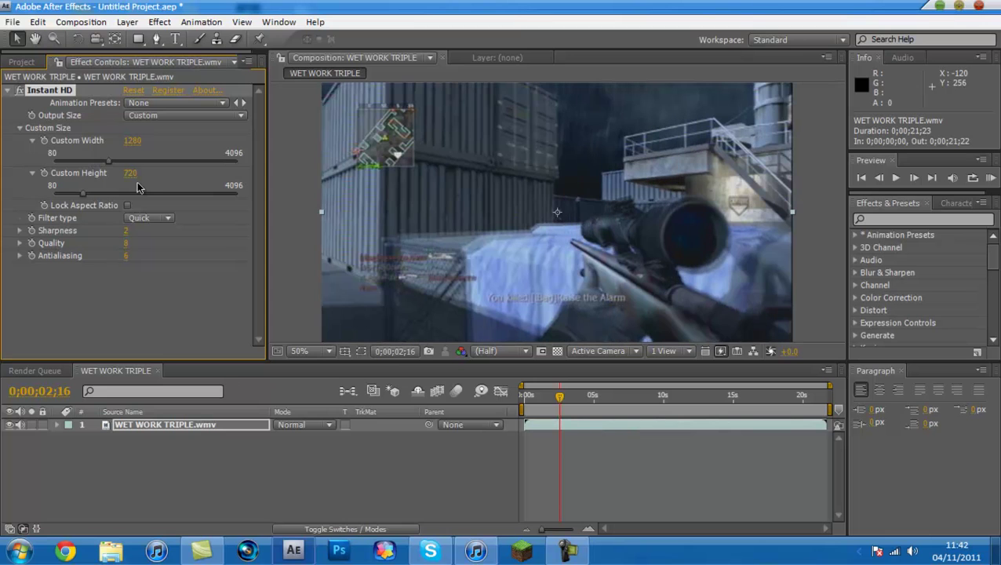
left_click(282, 254)
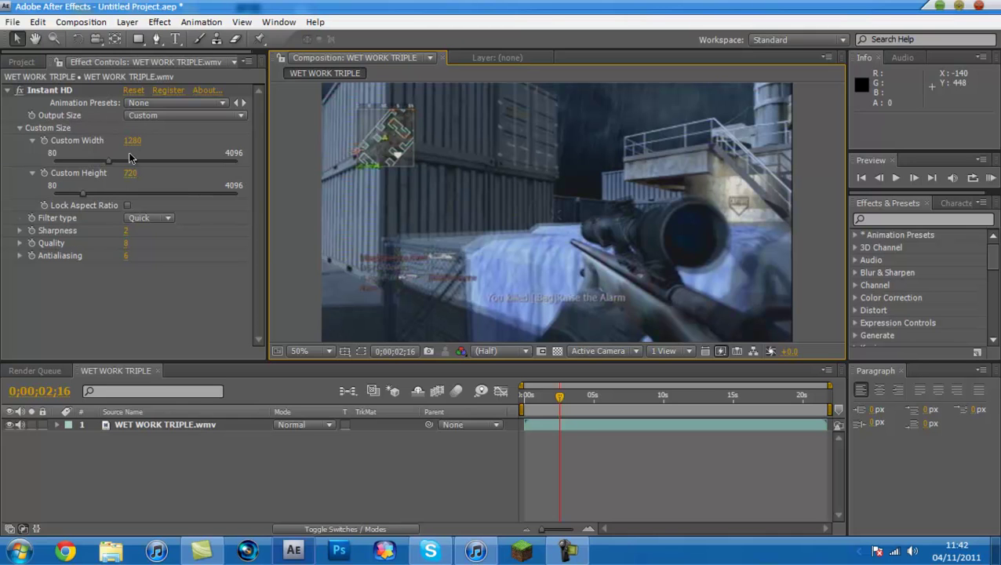
left_click(58, 92)
Delete Instant HD and open the Magic Bullet Looks editor on the clip.
key("Delete")
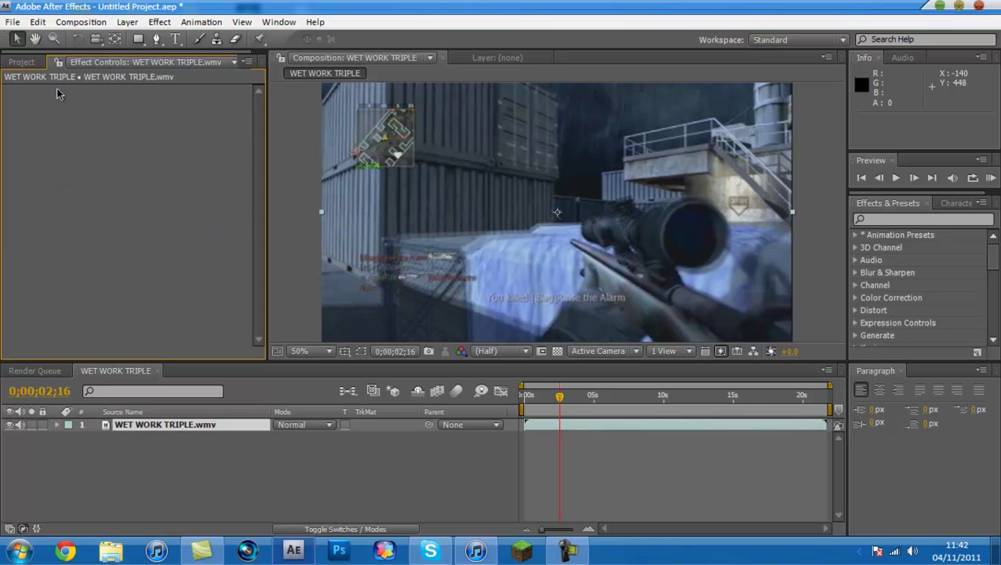
left_click(154, 28)
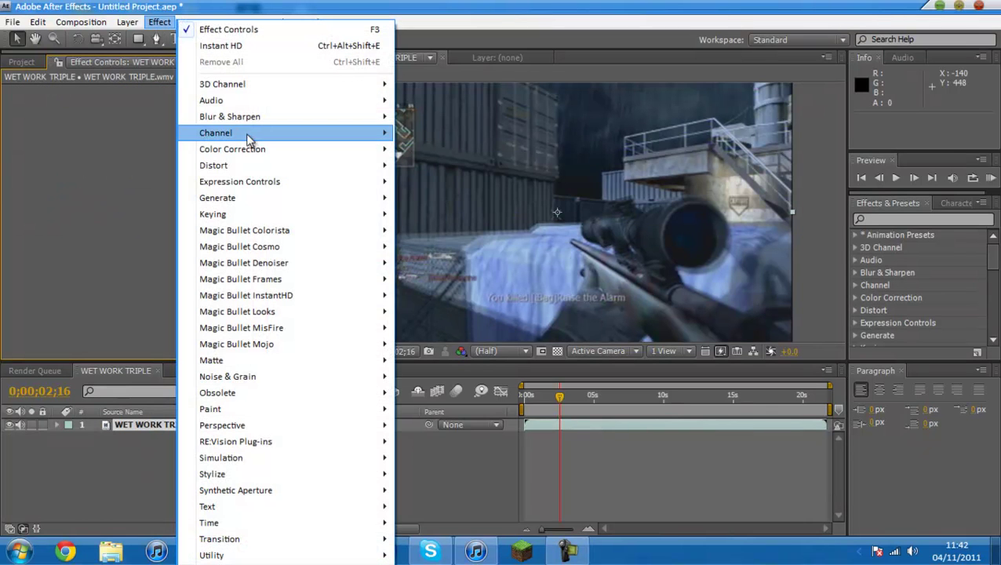
mouse_move(273, 314)
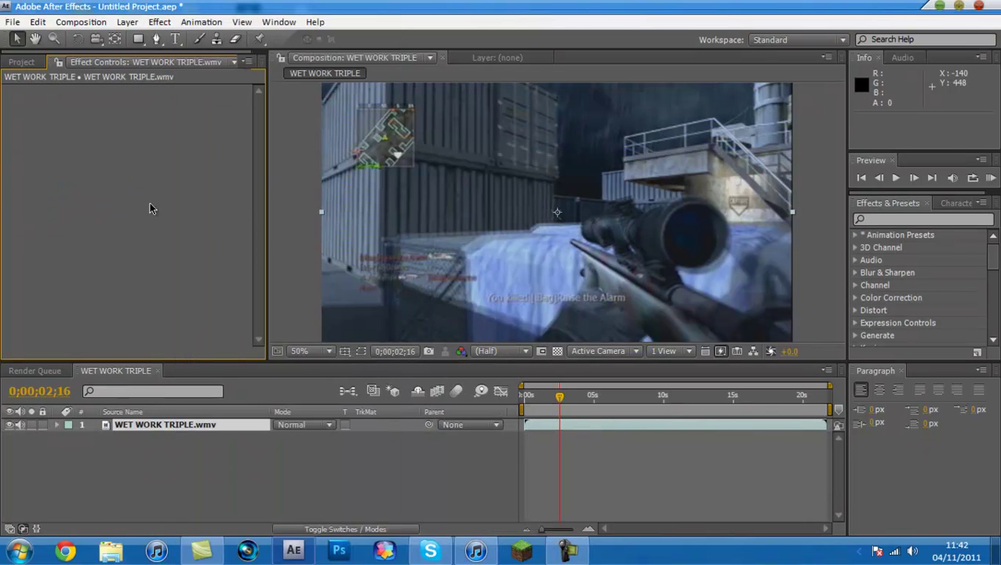
left_click(50, 145)
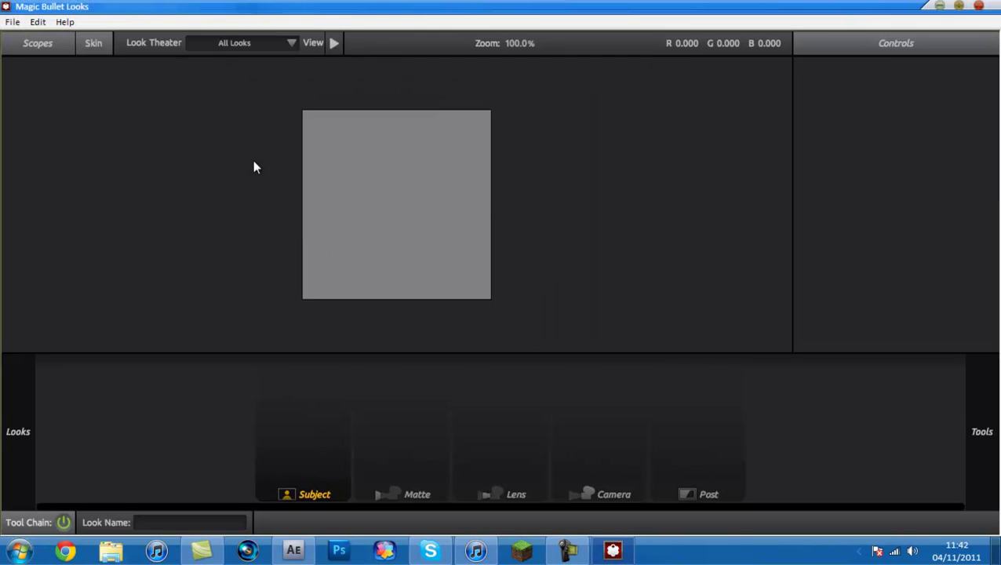
Try the Action look, then grade with Blockbuster and return to After Effects.
mouse_move(6, 443)
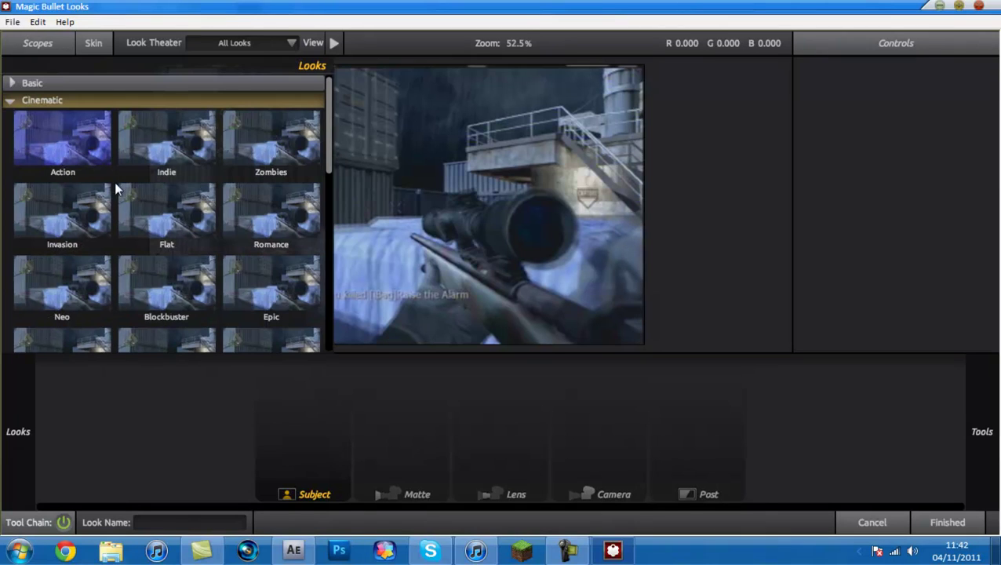
left_click(68, 146)
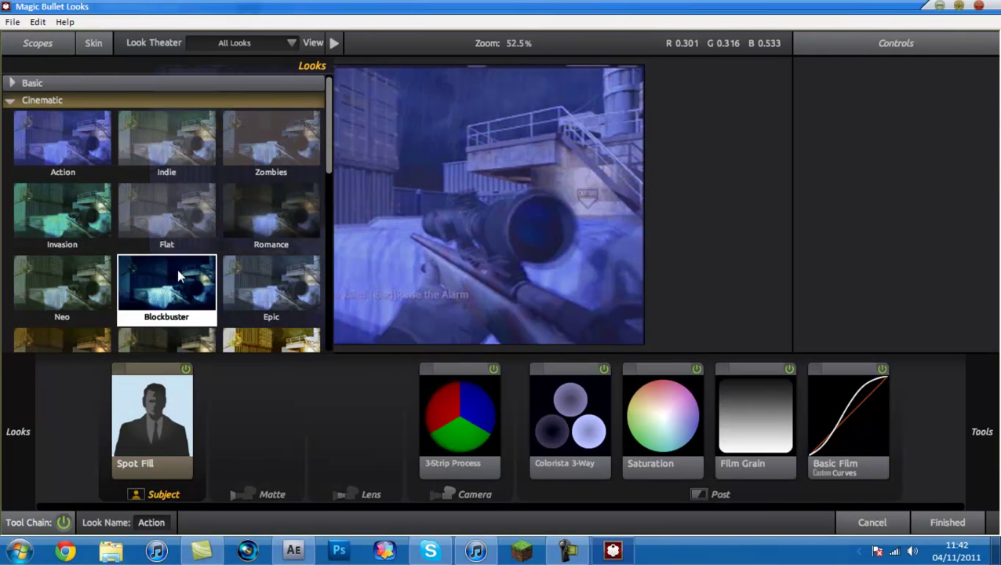
left_click(182, 266)
left_click(930, 526)
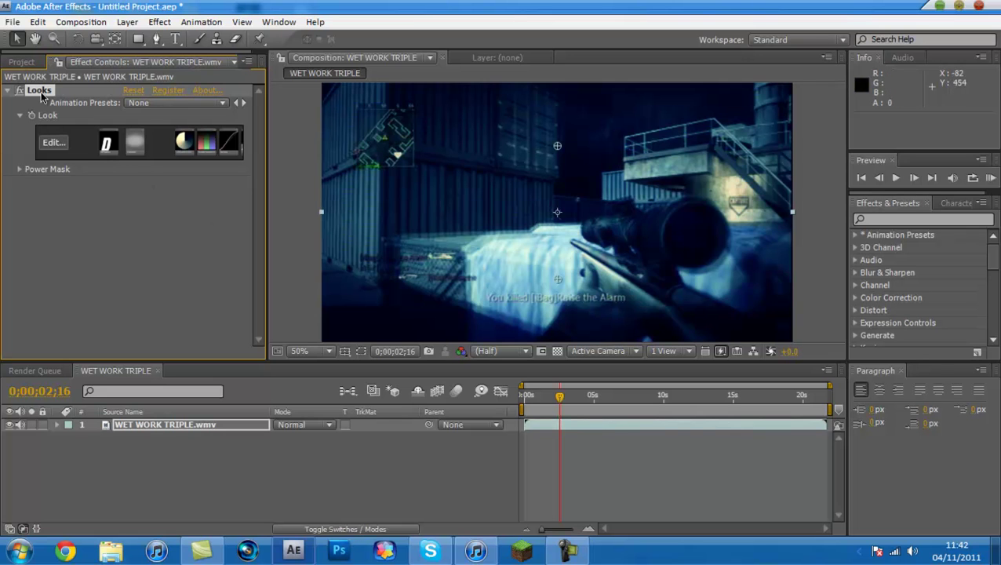
Replace the Looks effect with Magic Bullet MisFire on the clip.
key("Delete")
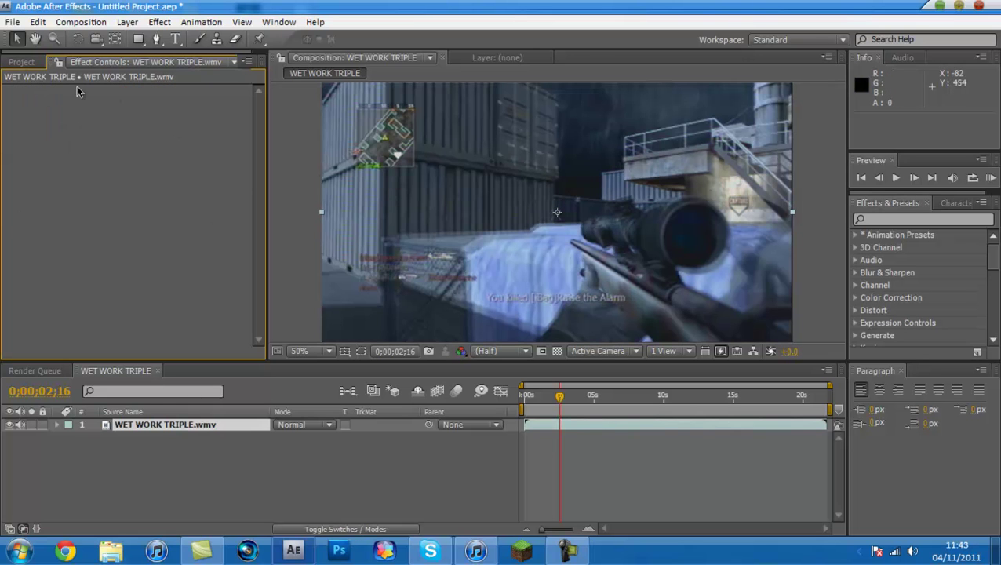
left_click(159, 21)
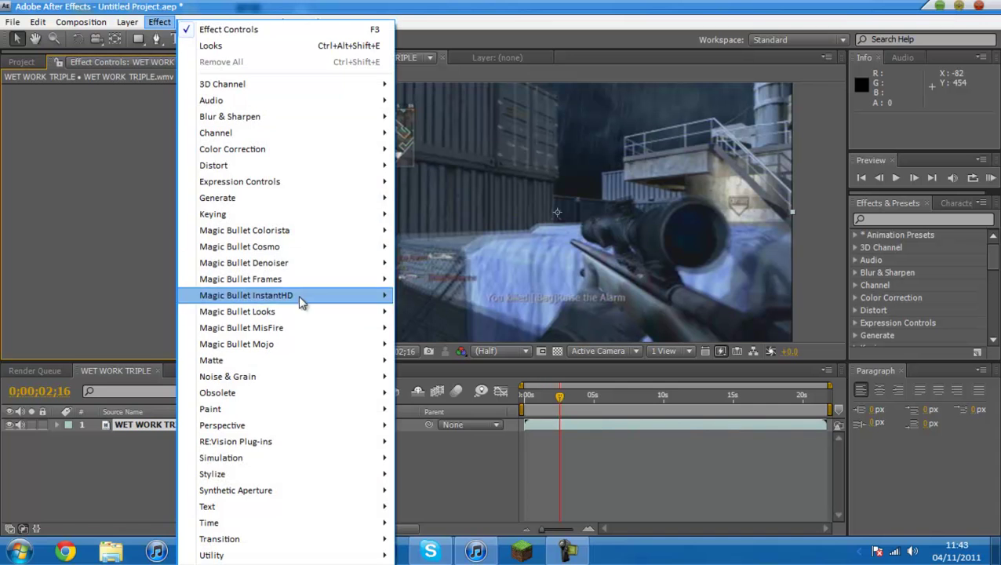
mouse_move(305, 329)
left_click(422, 327)
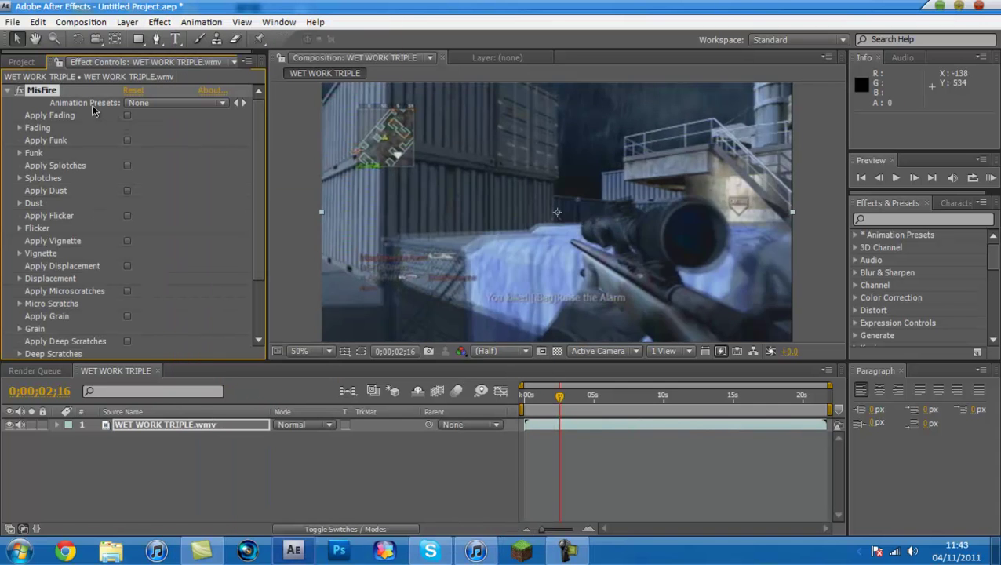
Turn off MisFire fading and funk, and preview dust and flicker before disabling them.
left_click(127, 116)
key("space")
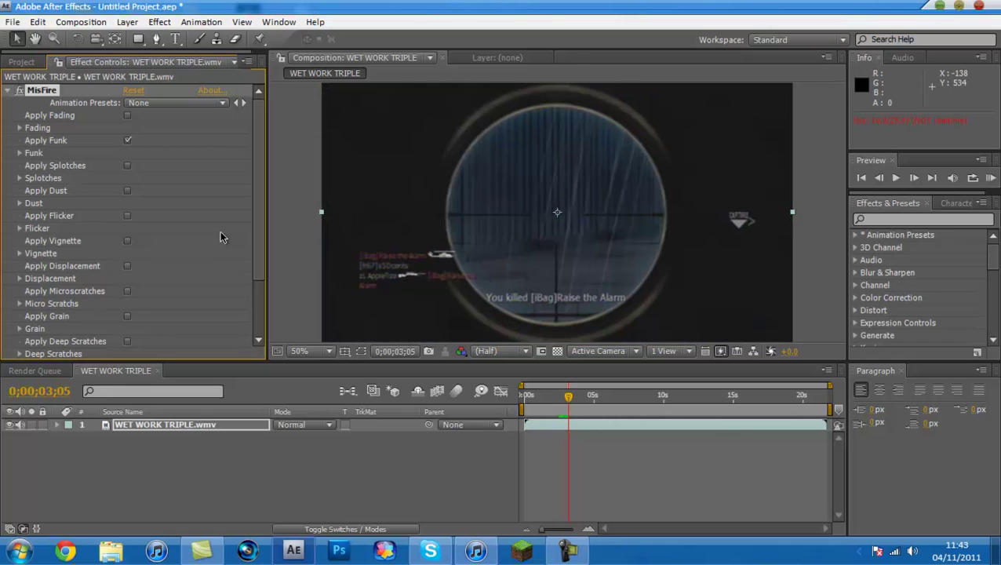
left_click(127, 140)
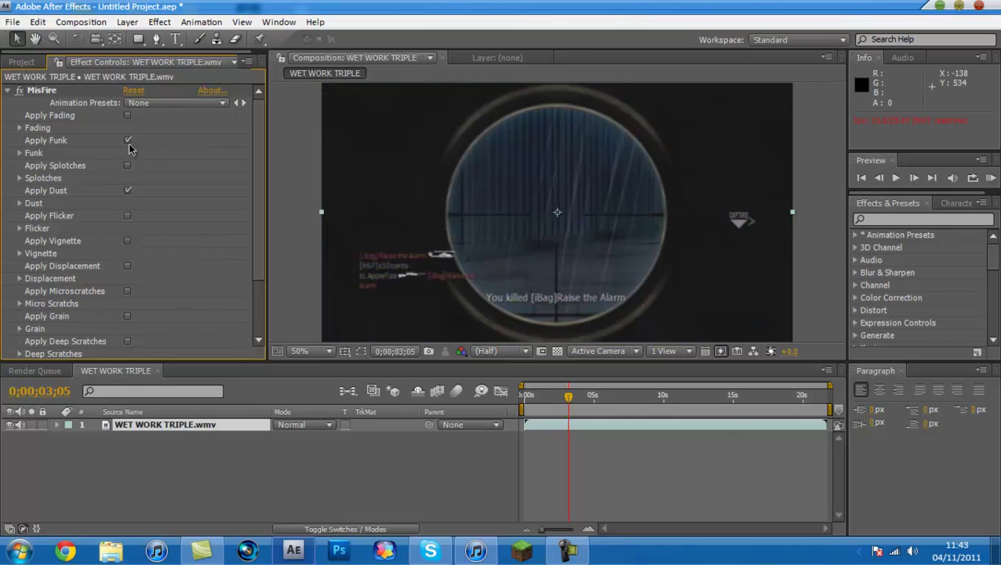
left_click(127, 191)
left_click(126, 191)
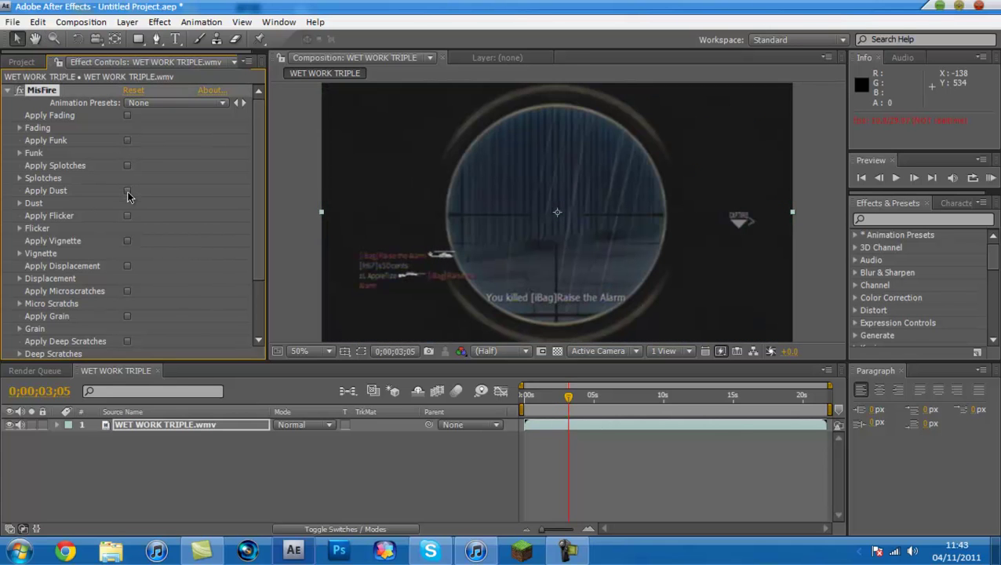
left_click(127, 215)
key("space")
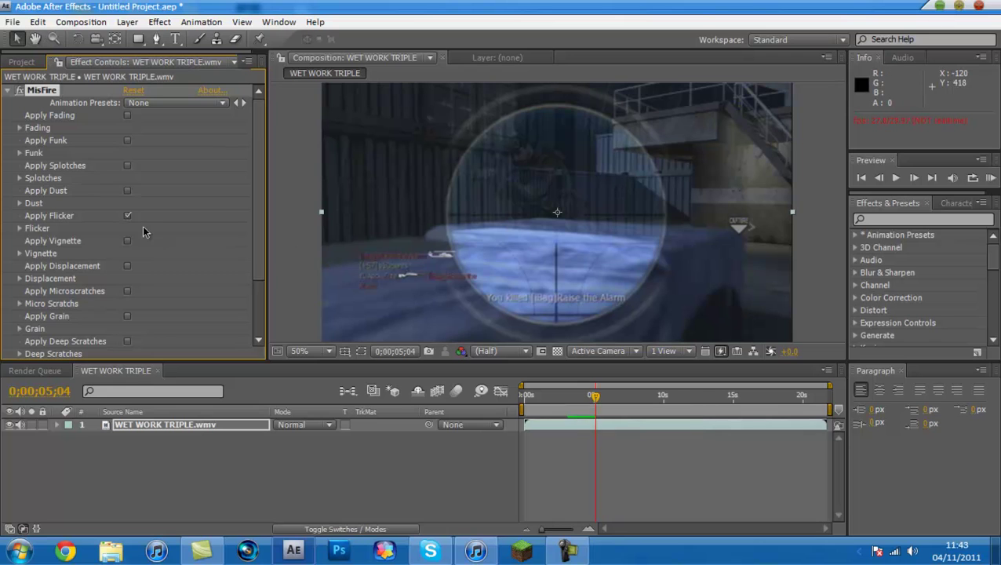
left_click(127, 215)
Preview vignette at 0;00;01;22, displacement and micro scratches, then enable film grain.
left_click(127, 240)
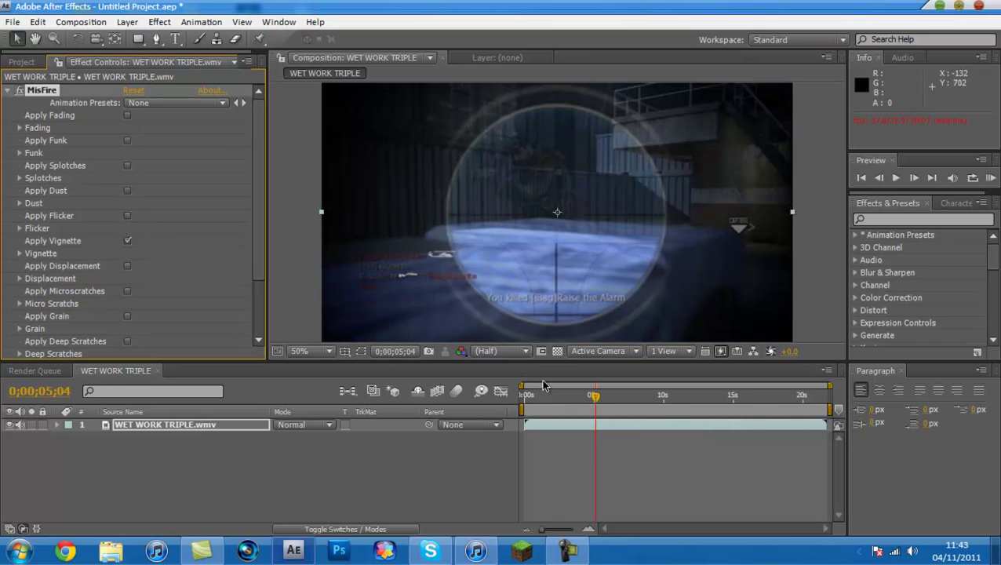
left_click(548, 396)
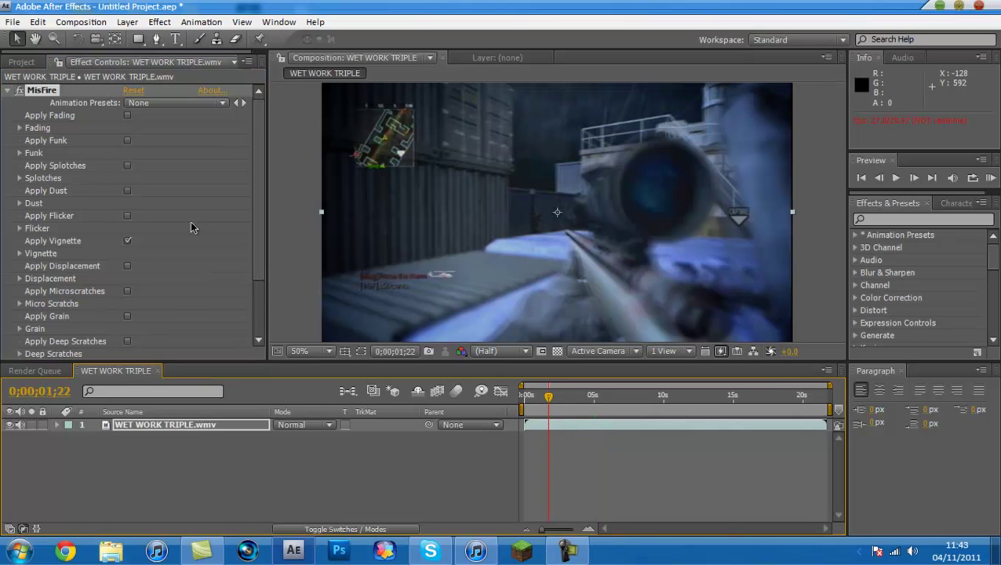
left_click(128, 241)
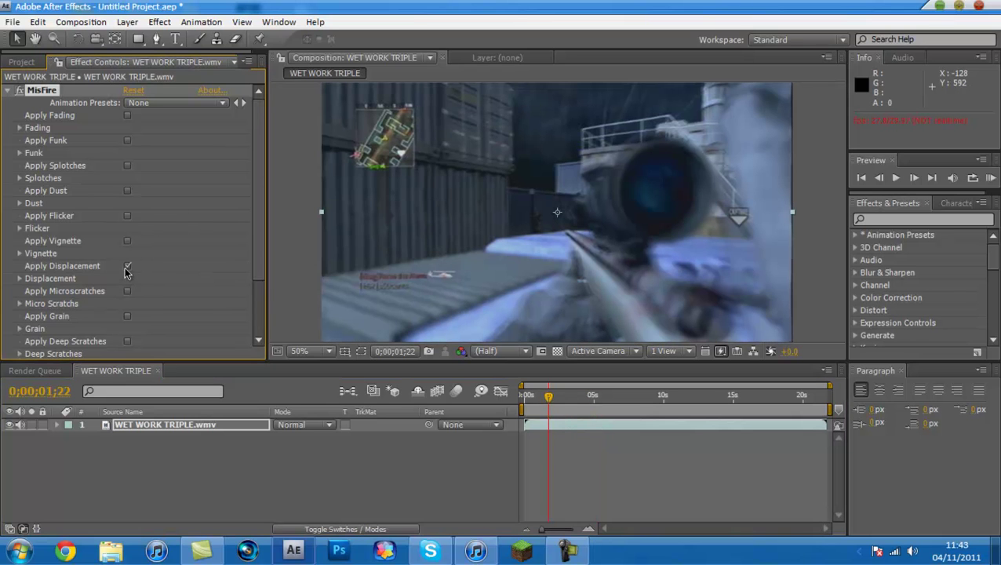
left_click(127, 267)
left_click(127, 267)
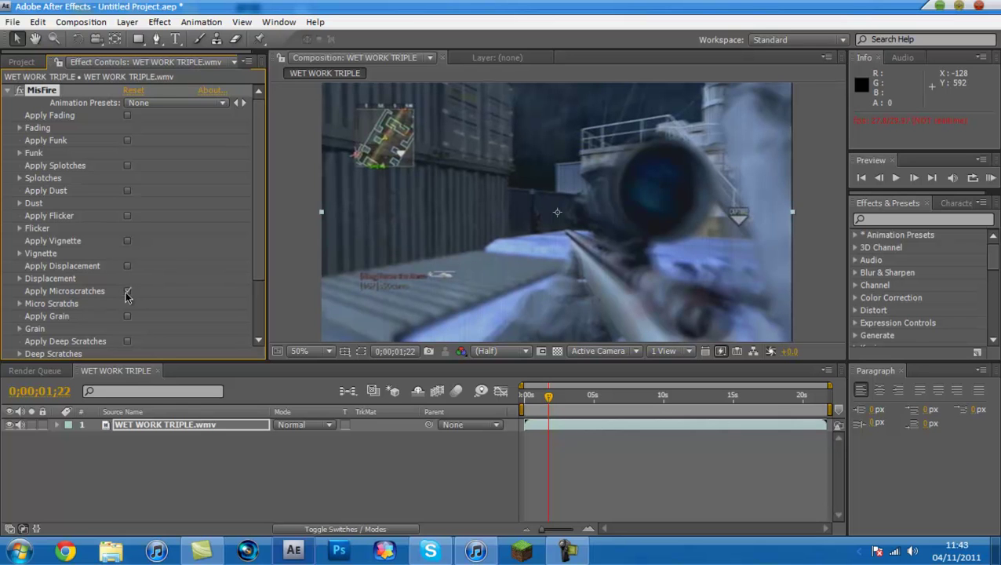
left_click(127, 292)
left_click(127, 292)
left_click(127, 317)
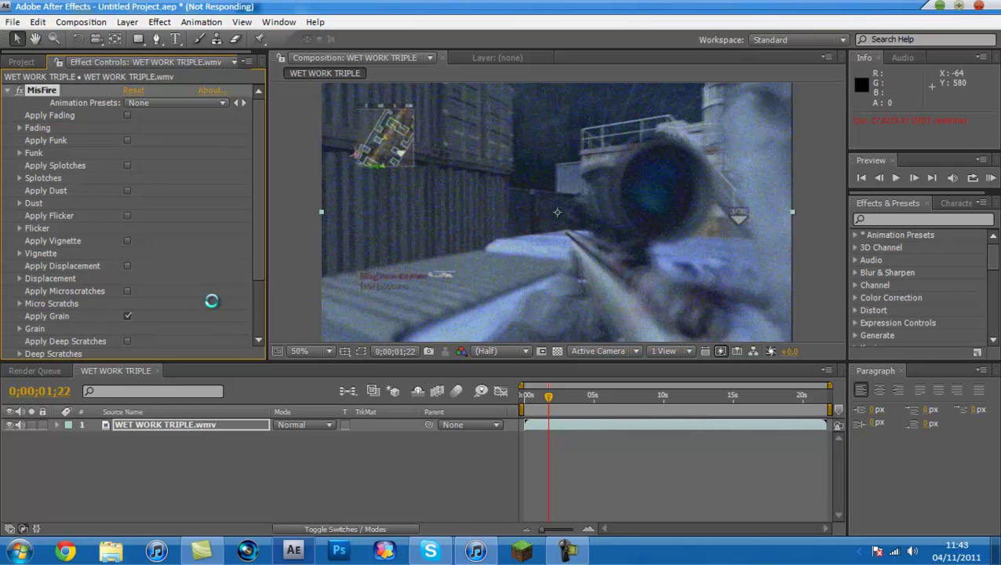
Try MisFire's deep scratches, basic scratches, gate weave and post contrast options.
scroll(134, 294, "down", 2)
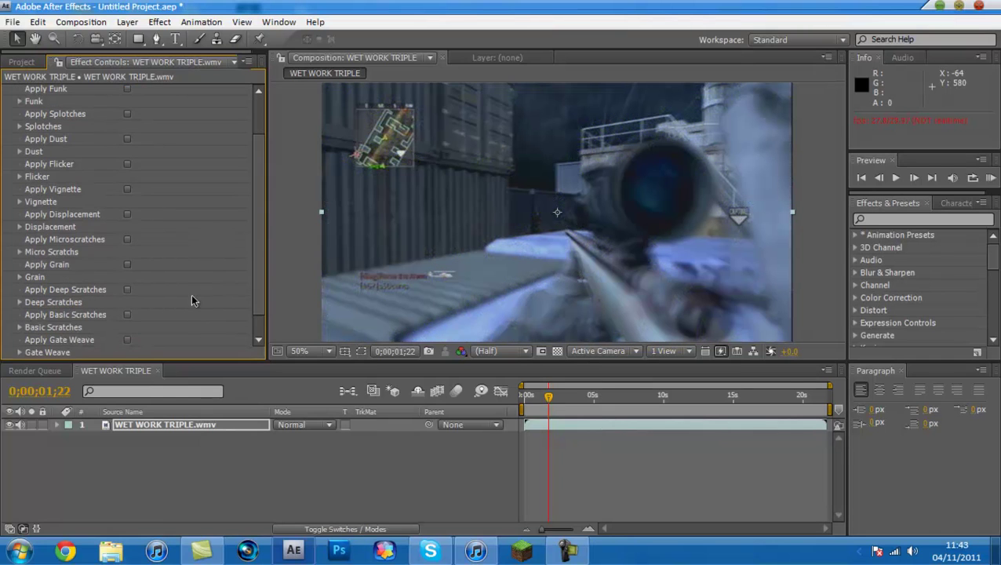
left_click(129, 288)
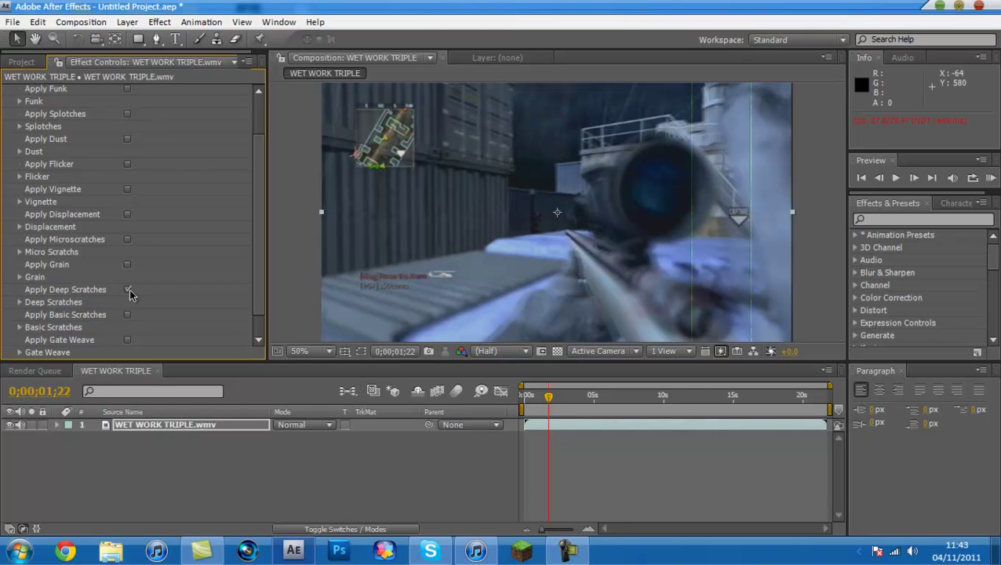
left_click(127, 290)
left_click(127, 315)
left_click(127, 341)
left_click(127, 341)
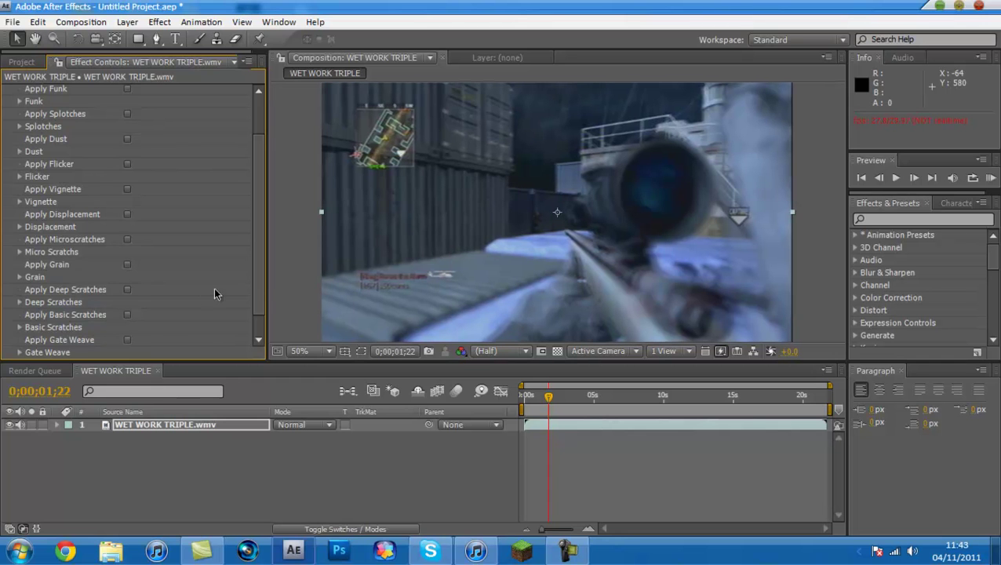
scroll(255, 304, "down", 1)
left_click(127, 340)
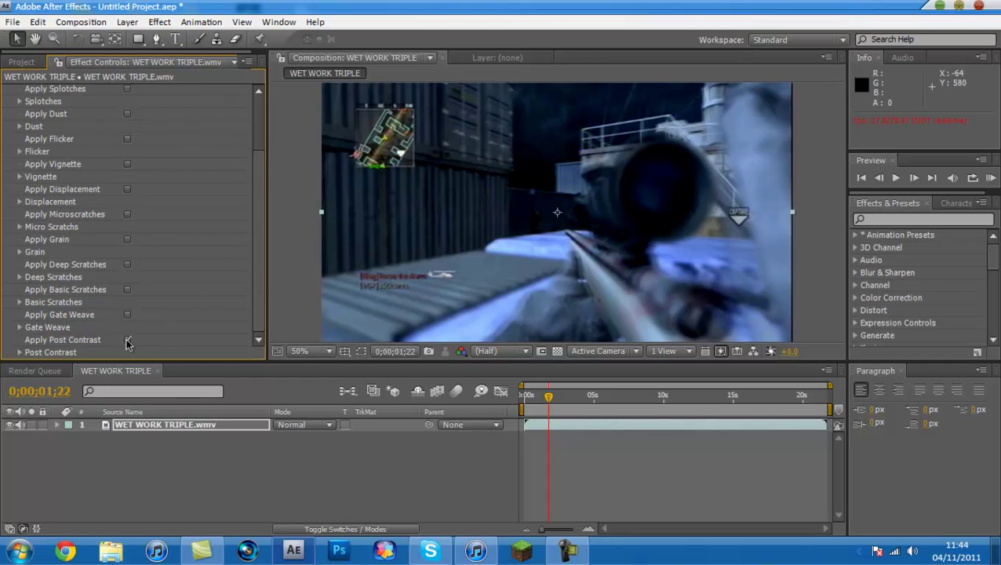
left_click(127, 339)
left_click(127, 340)
left_click(127, 341)
scroll(48, 112, "up", 3)
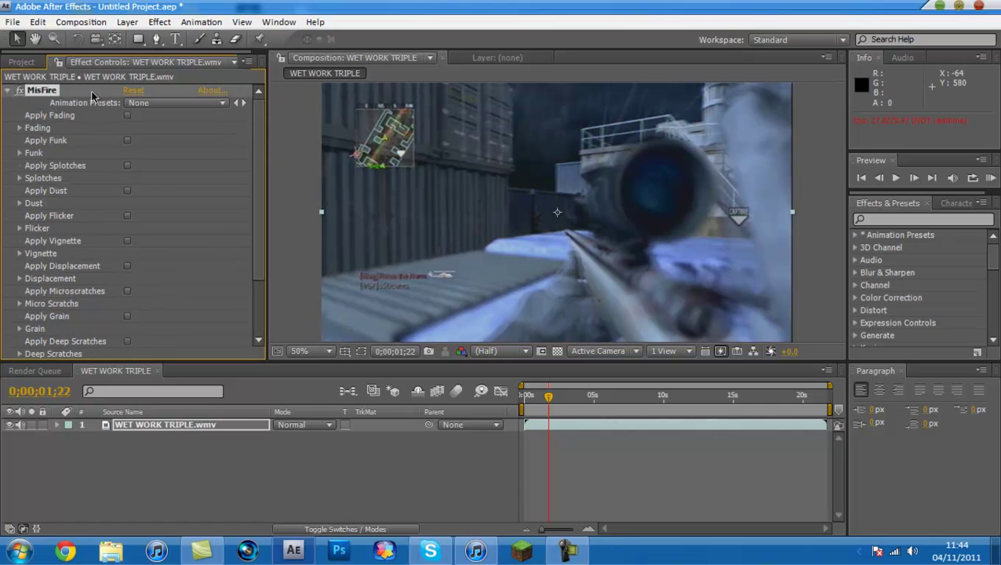
Delete MisFire and apply MisFire Splotches to the clip.
key("Delete")
left_click(159, 22)
mouse_move(274, 328)
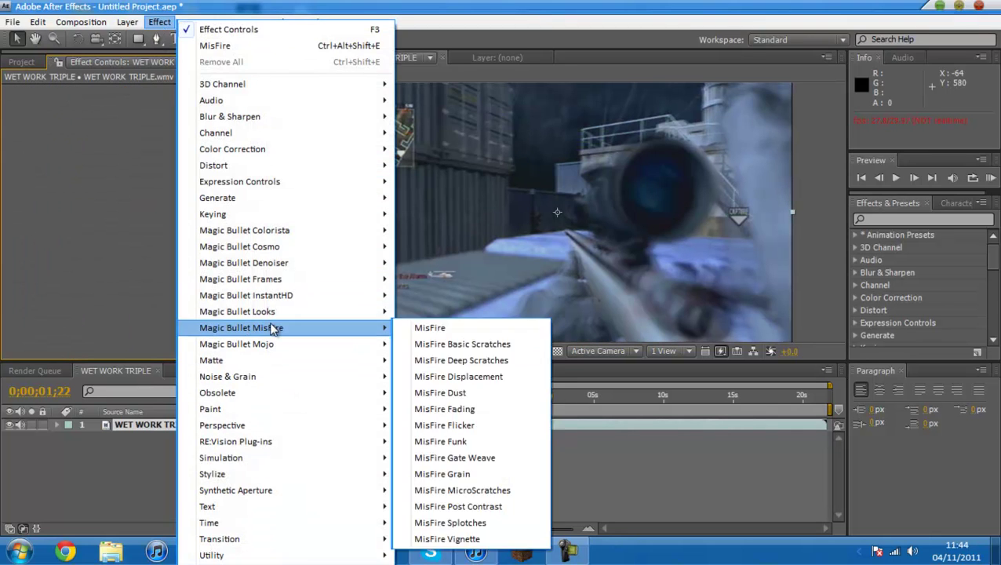
left_click(469, 527)
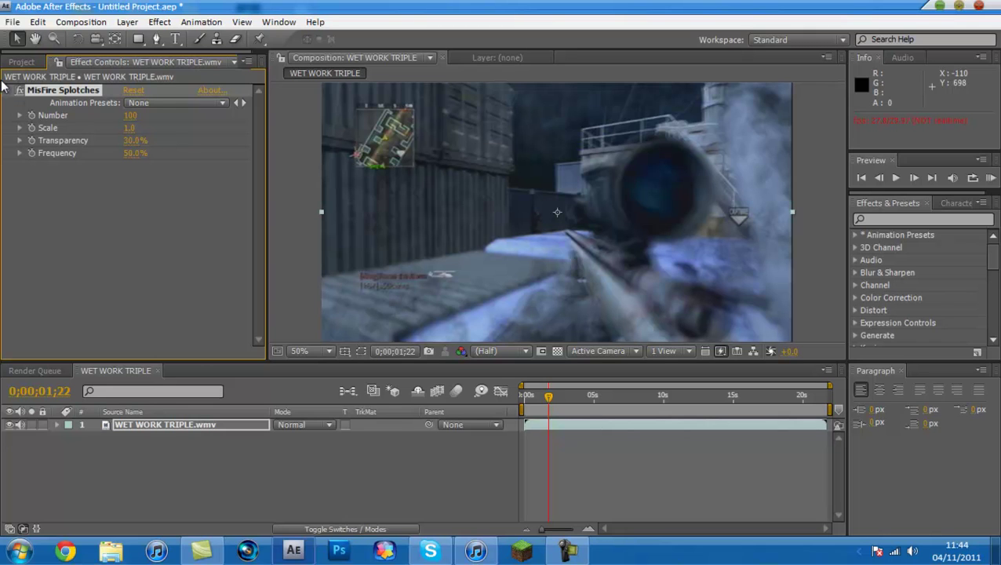
left_click(159, 22)
Apply Magic Bullet Mojo and set the Mojo amount to 45.69.
mouse_move(287, 349)
left_click(424, 343)
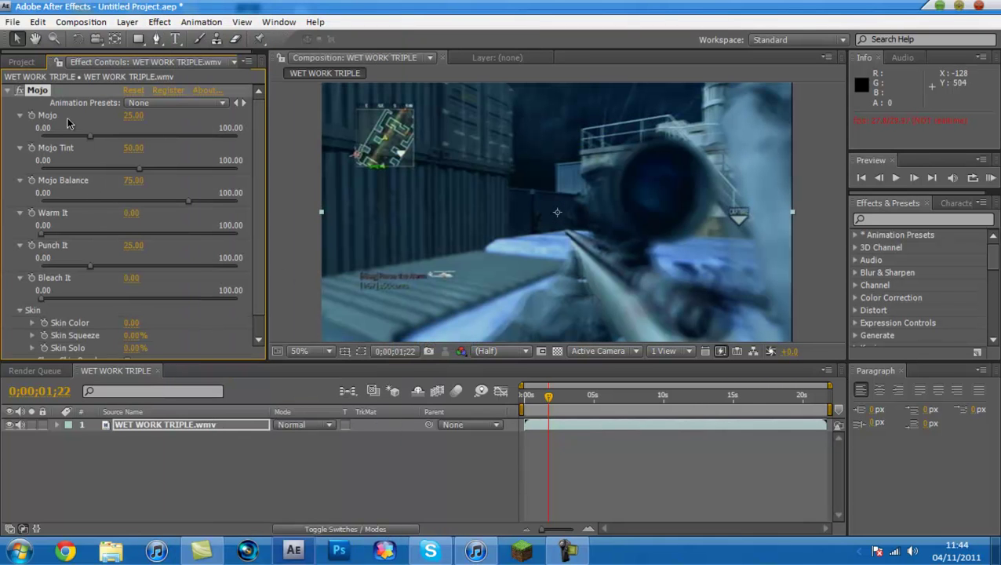
left_click_drag(88, 140, 162, 140)
left_click_drag(261, 155, 251, 139)
left_click(131, 136)
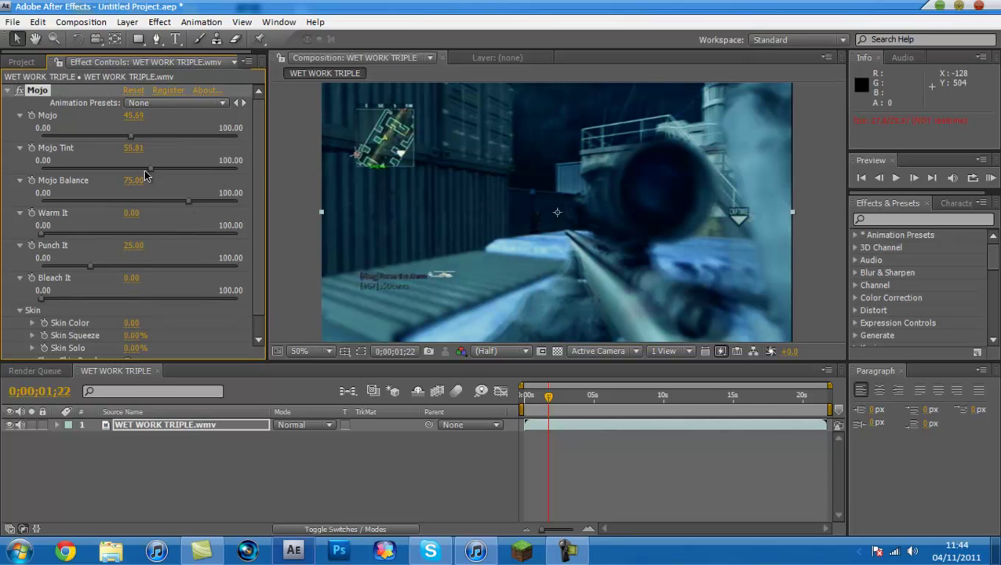
Set Mojo Tint to 50.
left_click_drag(209, 171, 3, 174)
left_click(127, 168)
left_click(133, 148)
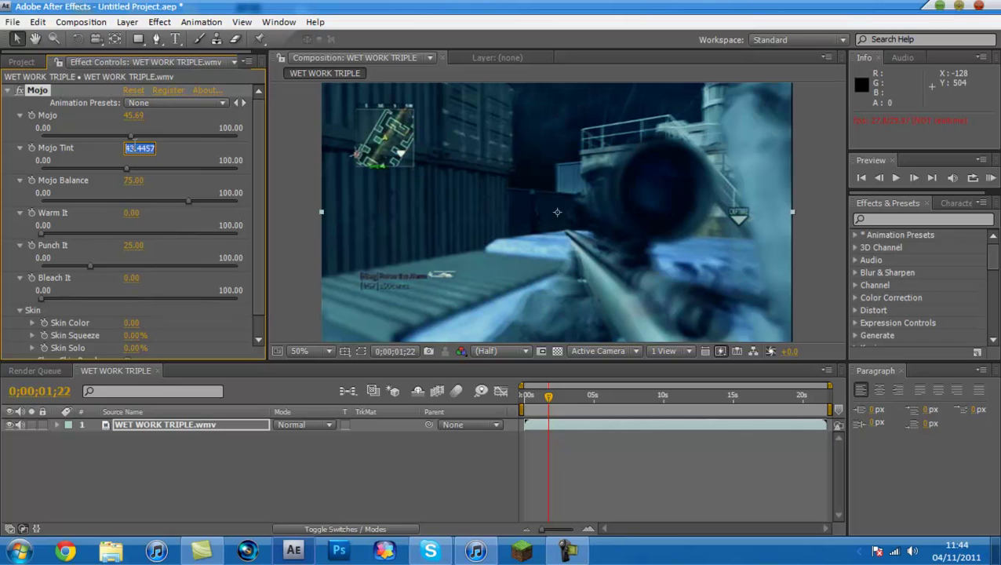
type("50")
key("Return")
Lower Mojo Balance to about 40, set Punch It to 90, and fully bleach the colours.
left_click_drag(169, 201, 109, 200)
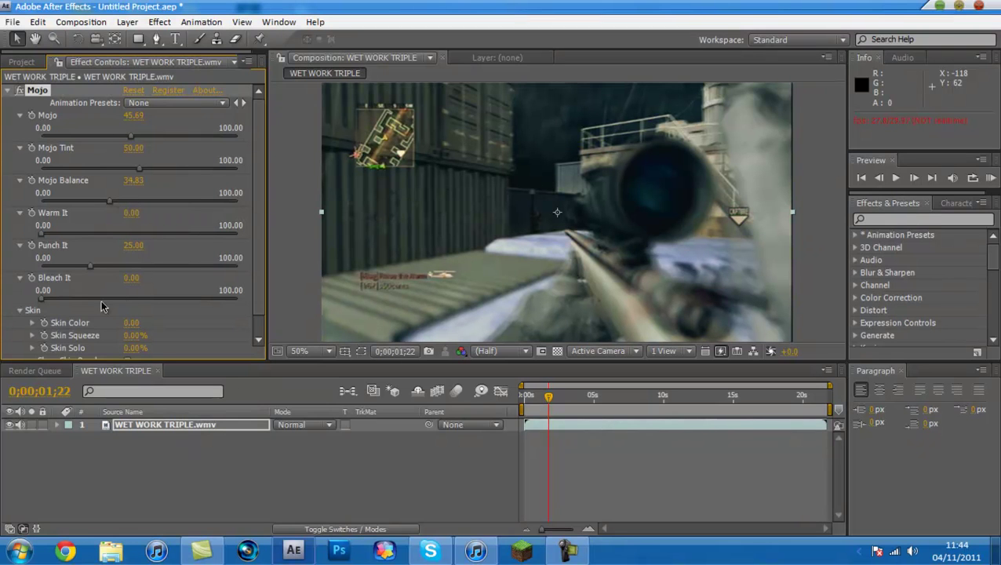
left_click_drag(90, 270, 217, 270)
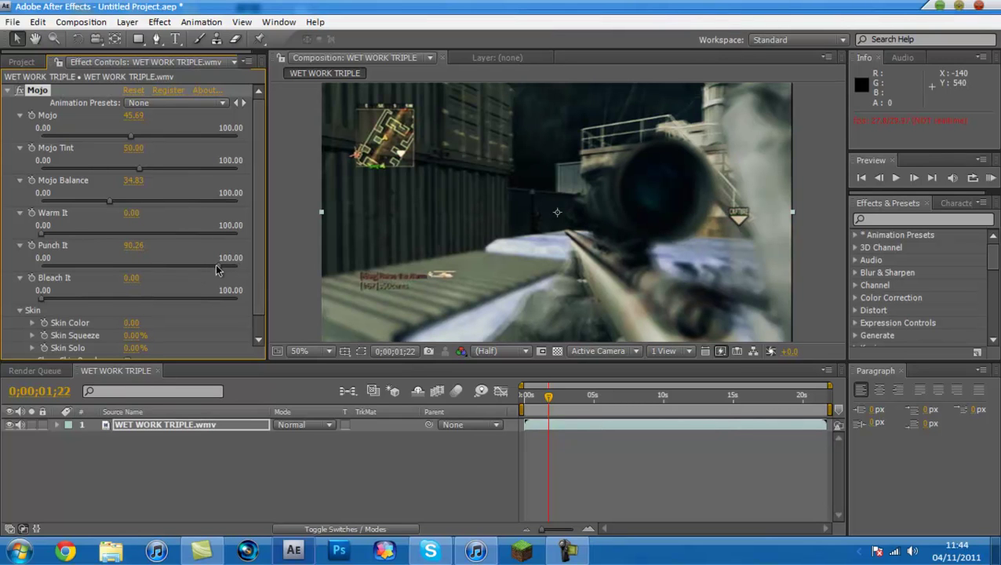
left_click(136, 247)
key("Return")
left_click_drag(42, 299, 6, 296)
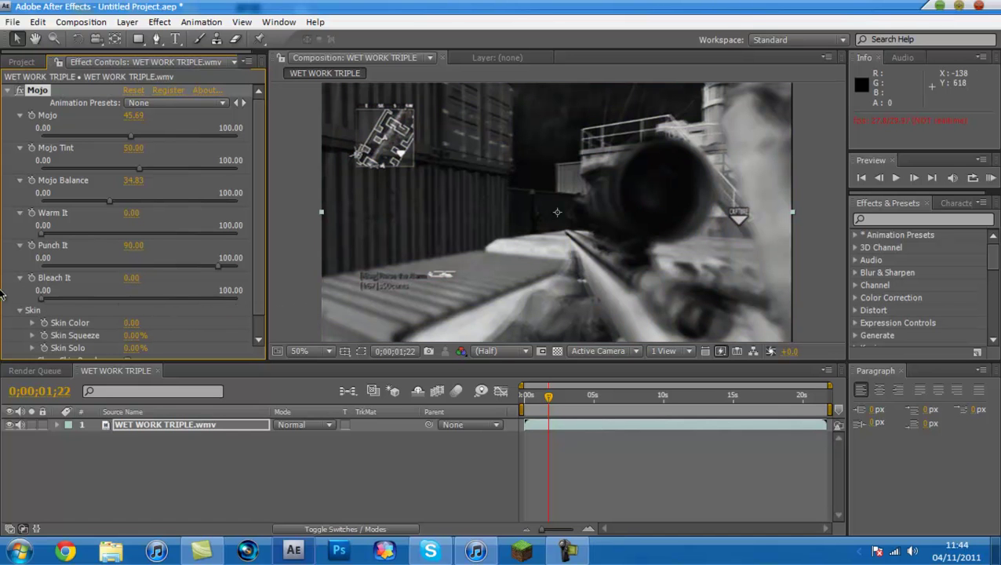
View frame 0;00;02;19, then delete the Mojo effect.
left_click(561, 396)
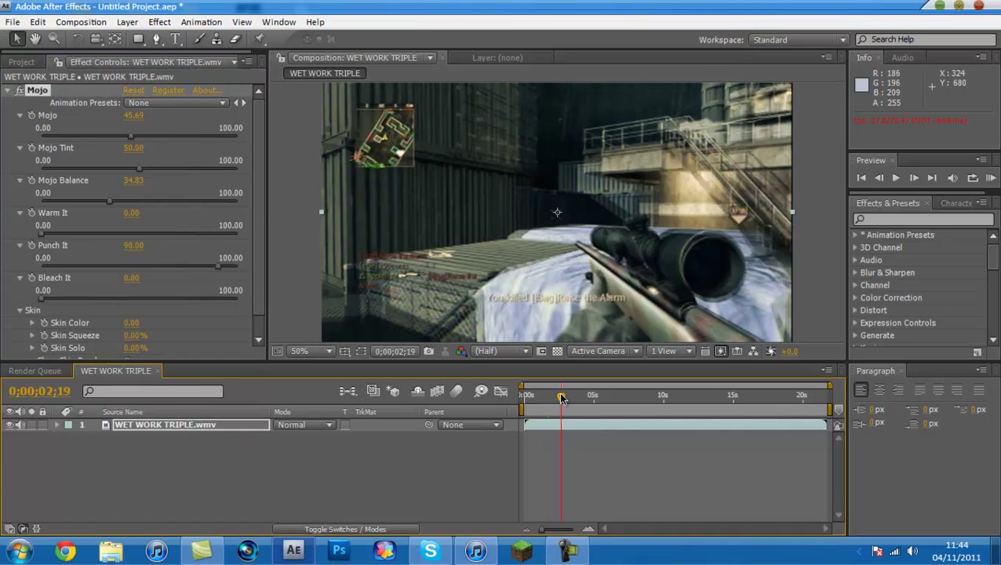
left_click(34, 92)
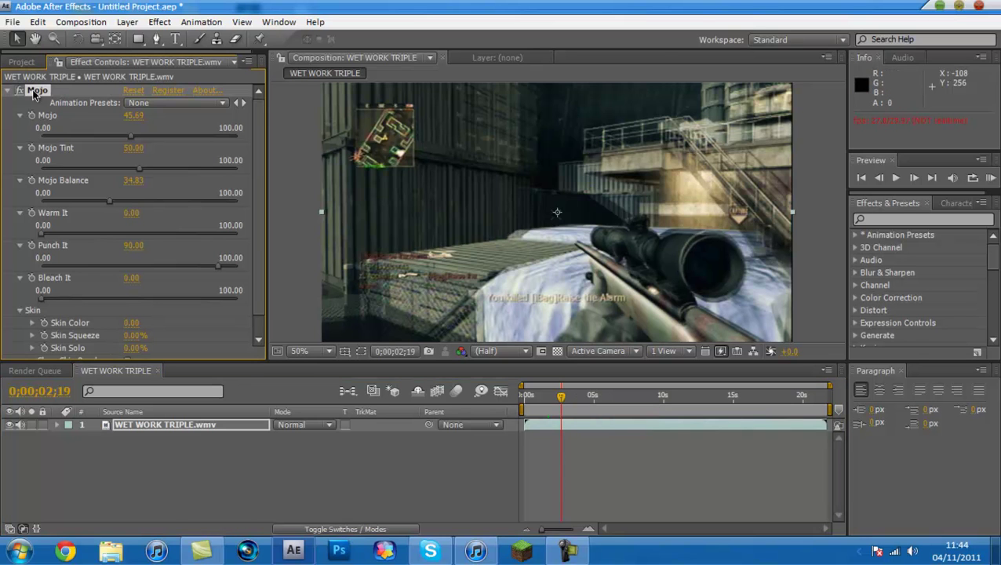
key("Delete")
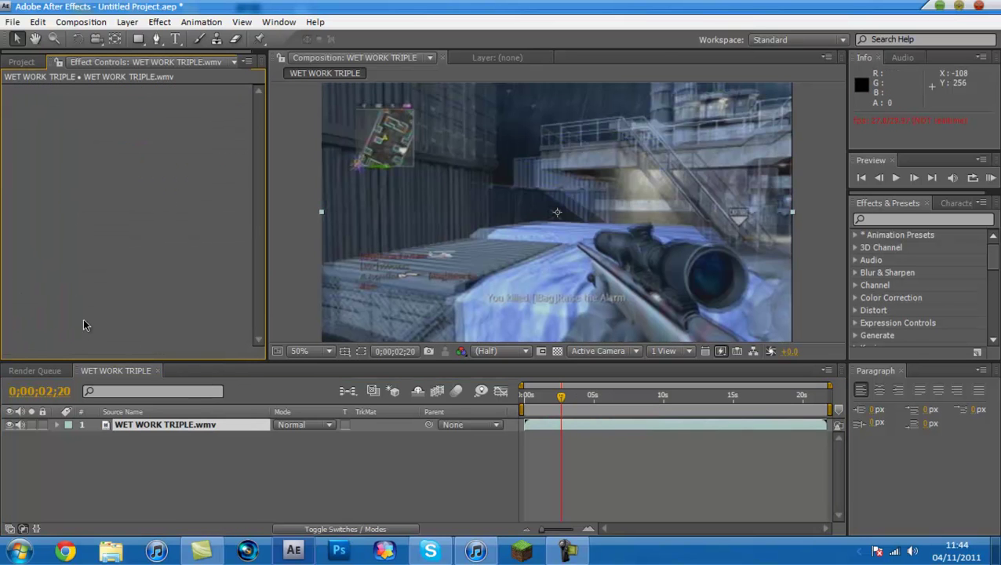